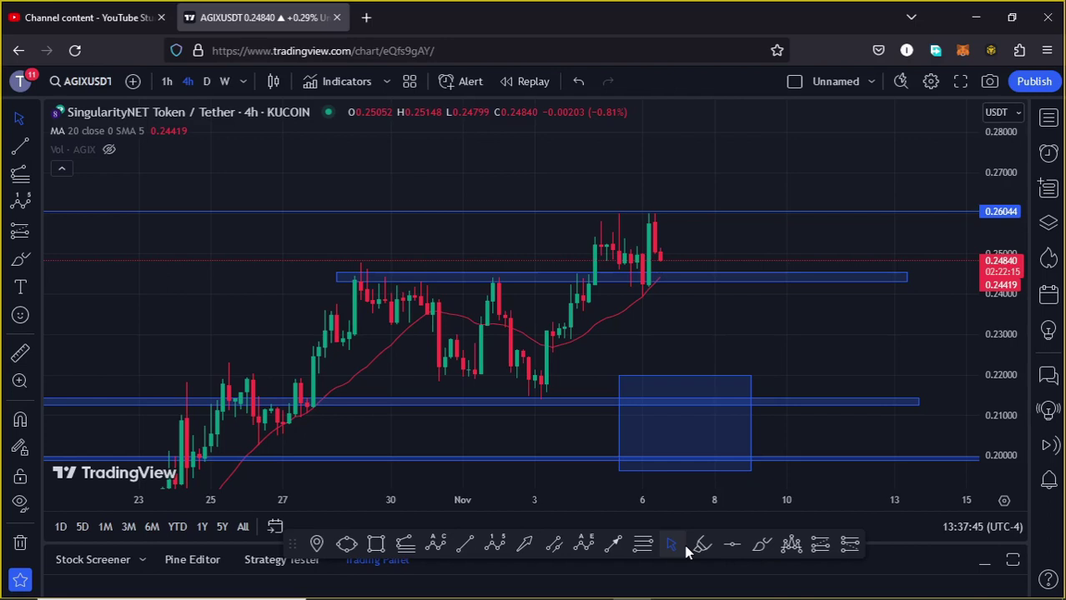
- With the Brush, discard three trial red sketches, then draw a red stroke from the last candle into the upper support zone
{"action": "left_click", "coordinate": [762, 543]}
{"action": "mouse_move", "coordinate": [667, 237]}
{"action": "left_mouse_down"}
{"action": "mouse_move", "coordinate": [619, 276]}
{"action": "mouse_move", "coordinate": [632, 303]}
{"action": "mouse_move", "coordinate": [677, 283]}
{"action": "mouse_move", "coordinate": [686, 247]}
{"action": "mouse_move", "coordinate": [665, 233]}
{"action": "mouse_move", "coordinate": [768, 166]}
{"action": "left_mouse_up"}
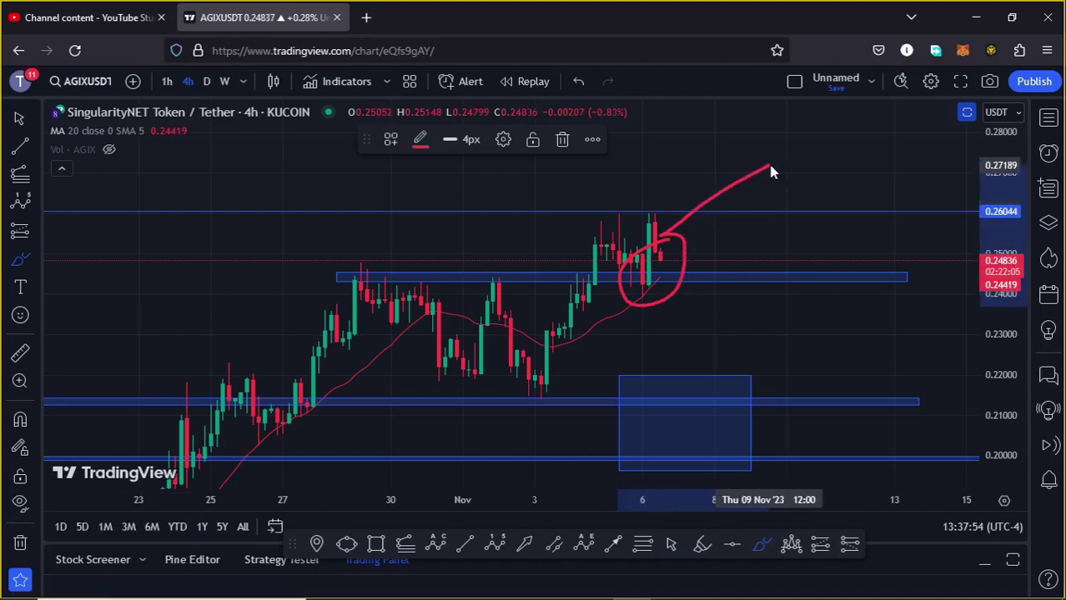
{"action": "left_click", "coordinate": [562, 140]}
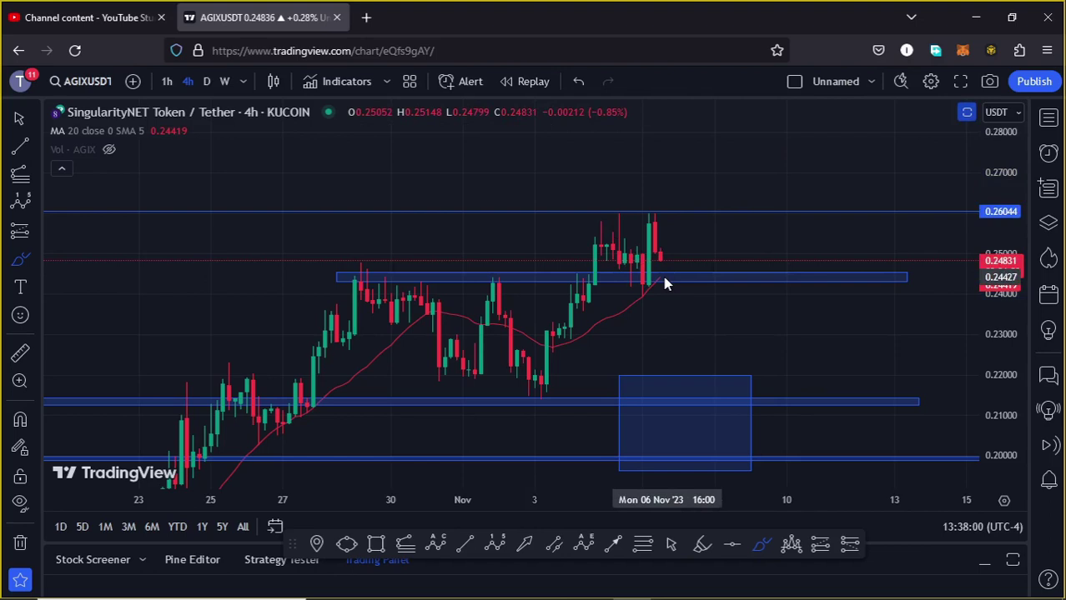
{"action": "mouse_move", "coordinate": [663, 248]}
{"action": "left_mouse_down"}
{"action": "mouse_move", "coordinate": [642, 269]}
{"action": "mouse_move", "coordinate": [643, 289]}
{"action": "mouse_move", "coordinate": [673, 287]}
{"action": "mouse_move", "coordinate": [684, 236]}
{"action": "mouse_move", "coordinate": [832, 135]}
{"action": "left_mouse_up"}
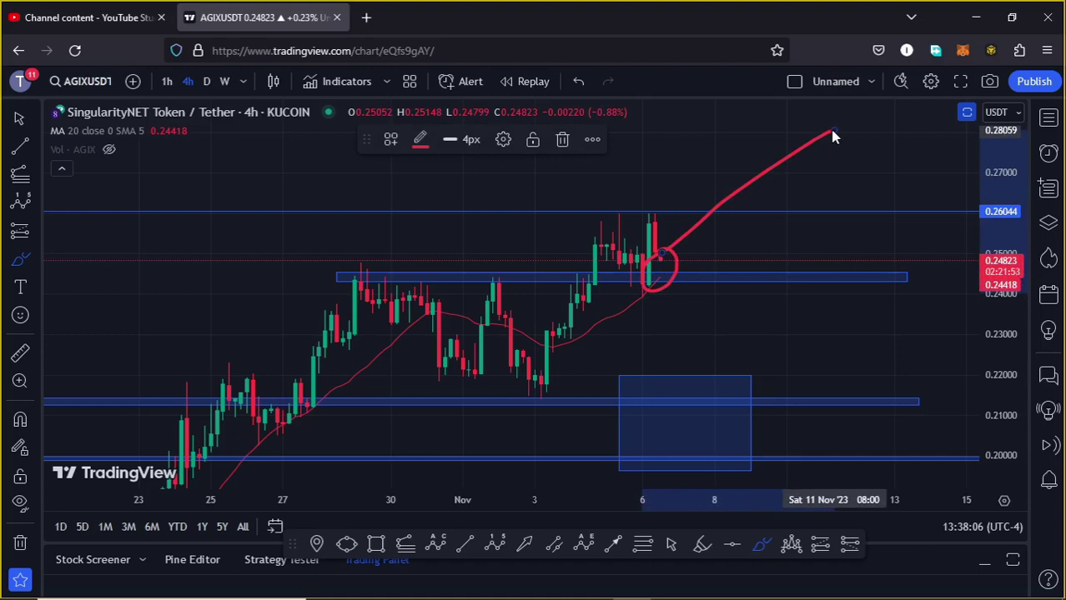
{"action": "left_click", "coordinate": [565, 141]}
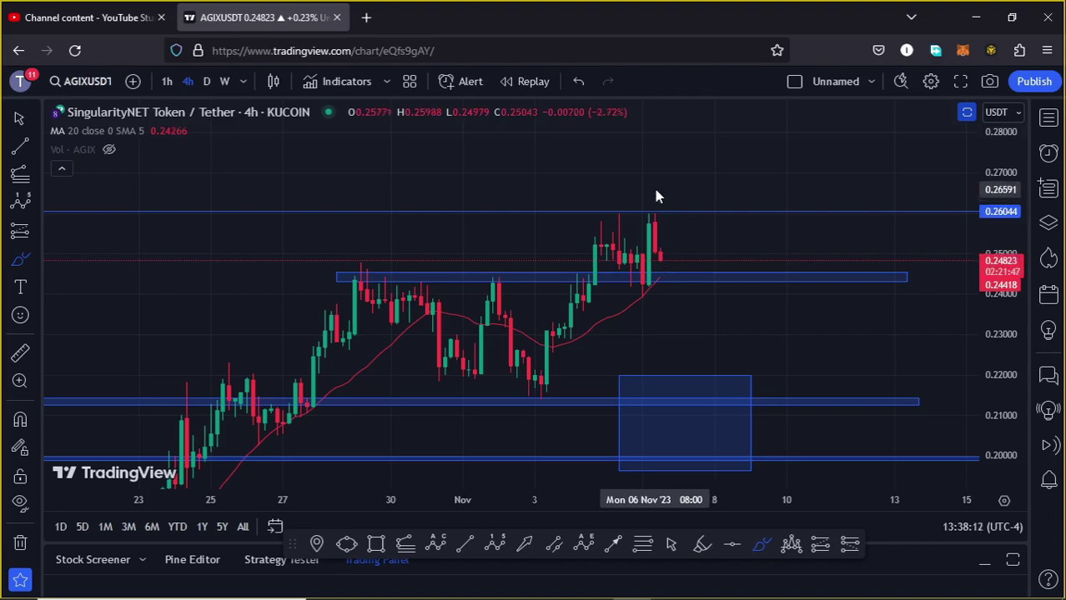
{"action": "mouse_move", "coordinate": [650, 192]}
{"action": "left_mouse_down"}
{"action": "mouse_move", "coordinate": [618, 215]}
{"action": "mouse_move", "coordinate": [643, 241]}
{"action": "mouse_move", "coordinate": [666, 220]}
{"action": "mouse_move", "coordinate": [664, 194]}
{"action": "mouse_move", "coordinate": [644, 190]}
{"action": "left_mouse_up"}
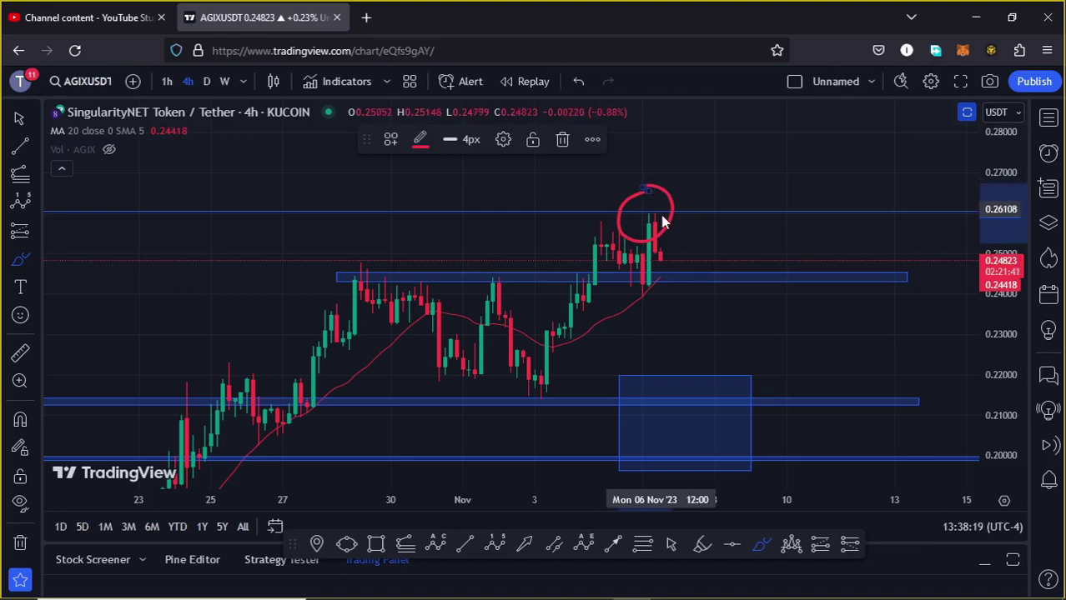
{"action": "left_click", "coordinate": [564, 140]}
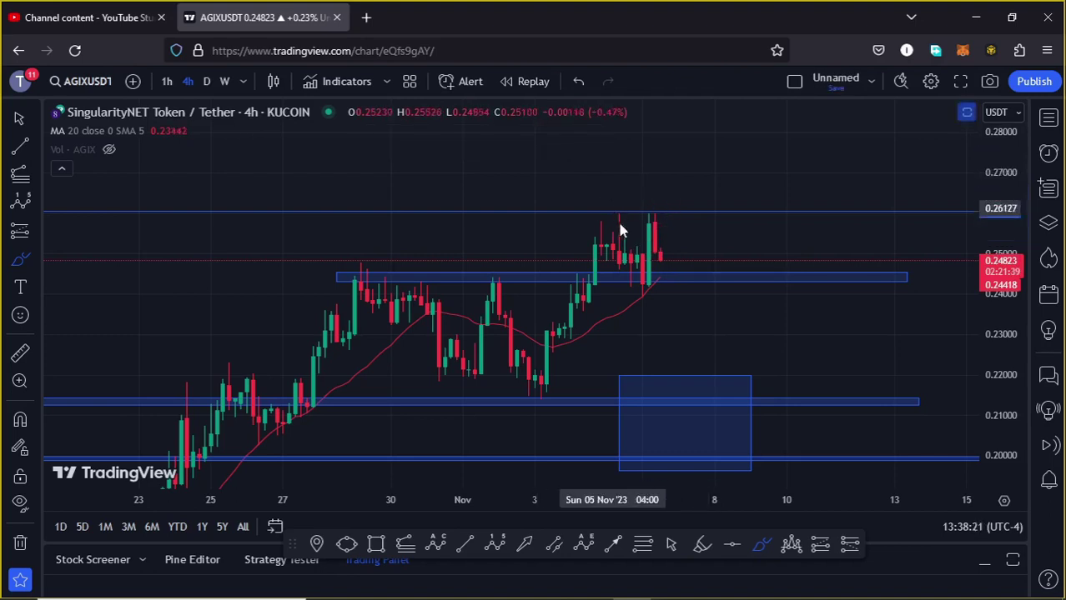
{"action": "left_click_drag", "start_coordinate": [654, 241], "coordinate": [664, 273]}
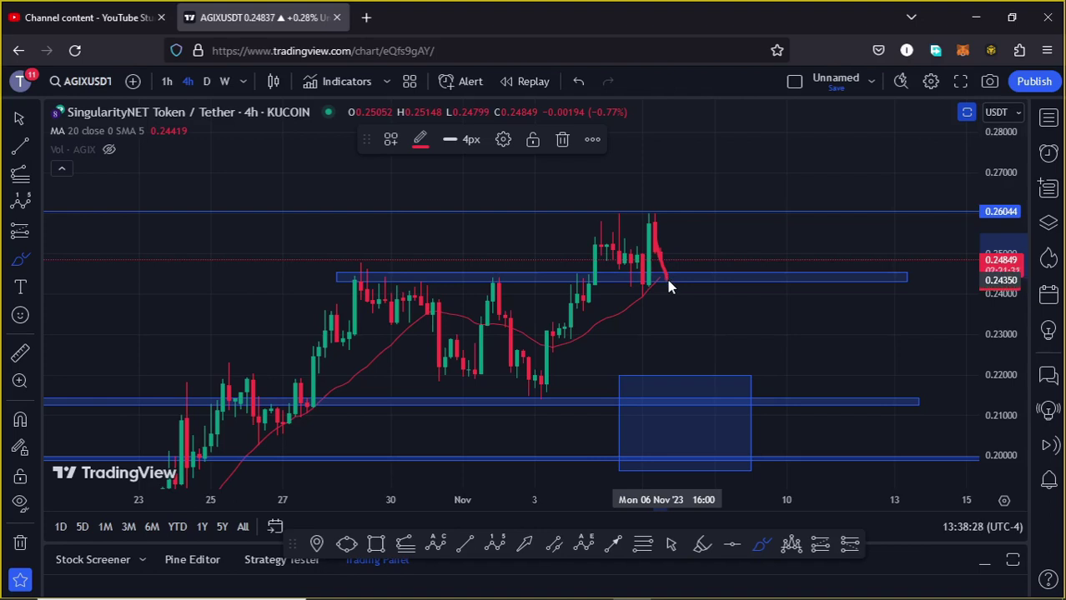
- Sketch a red projection dipping then rising past 0.267 off the top, then delete it
{"action": "mouse_move", "coordinate": [669, 279]}
{"action": "left_mouse_down"}
{"action": "mouse_move", "coordinate": [722, 176]}
{"action": "mouse_move", "coordinate": [751, 211]}
{"action": "left_mouse_up"}
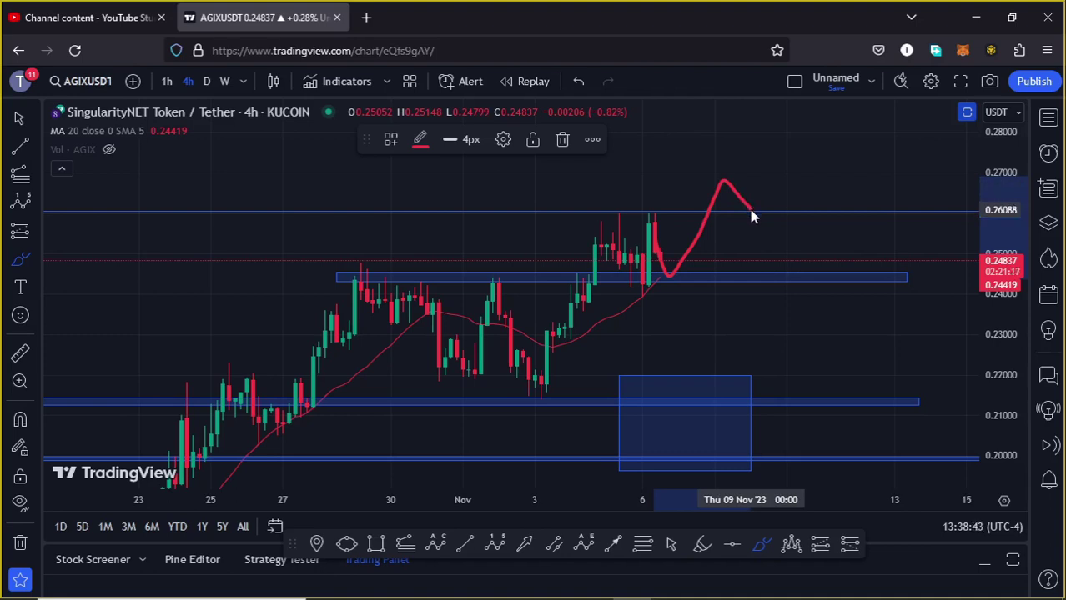
{"action": "mouse_move", "coordinate": [752, 216]}
{"action": "left_mouse_down"}
{"action": "mouse_move", "coordinate": [831, 87]}
{"action": "mouse_move", "coordinate": [876, 62]}
{"action": "left_mouse_up"}
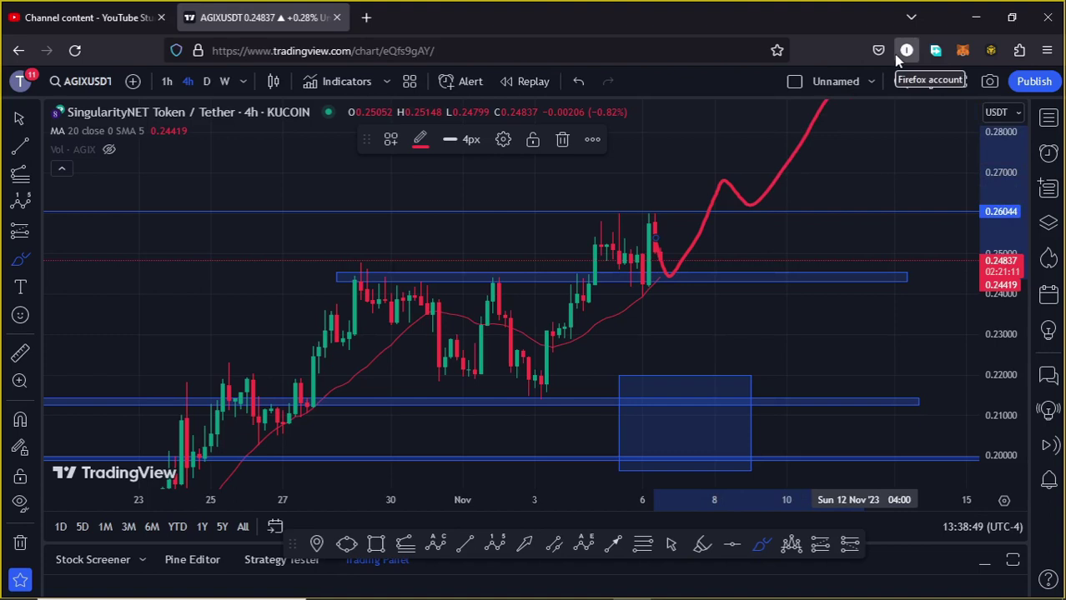
{"action": "left_click", "coordinate": [562, 139]}
- Sketch a red projection falling from the candles toward the lower box, then delete it
{"action": "mouse_move", "coordinate": [658, 252]}
{"action": "left_mouse_down"}
{"action": "mouse_move", "coordinate": [674, 311]}
{"action": "mouse_move", "coordinate": [692, 283]}
{"action": "left_mouse_up"}
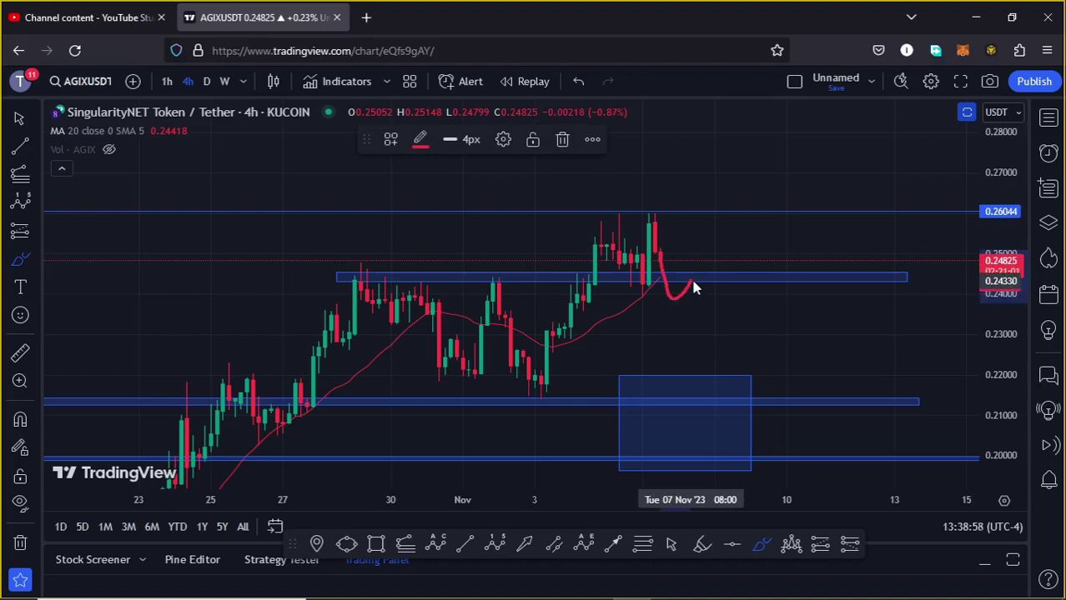
{"action": "left_click_drag", "start_coordinate": [693, 282], "coordinate": [721, 368]}
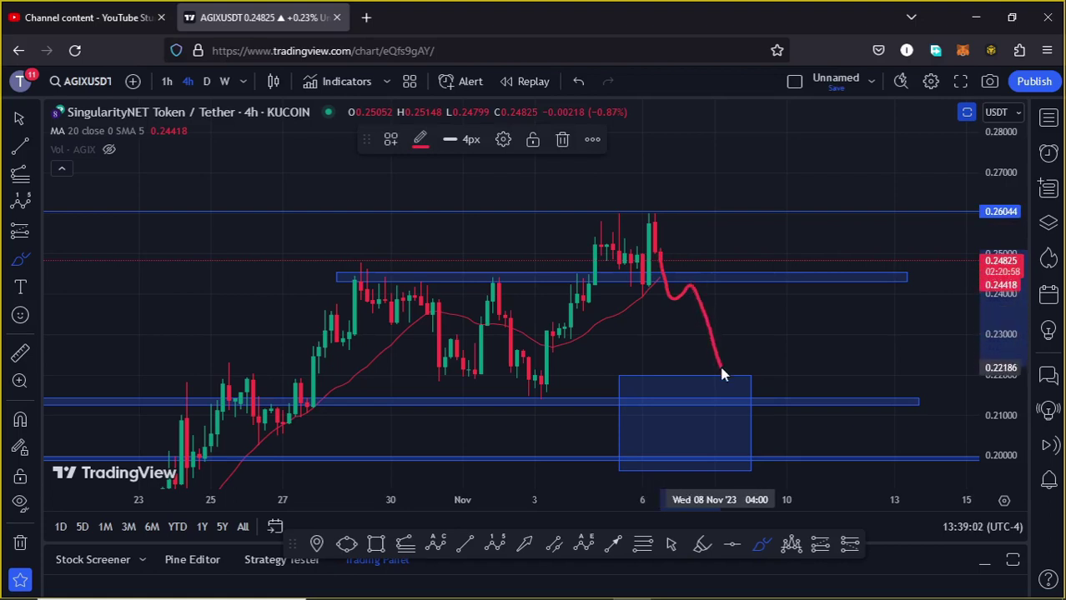
{"action": "left_click", "coordinate": [562, 139]}
- Switch the chart to the daily timeframe and zoom out to show the whole wave count
{"action": "scroll", "coordinate": [578, 349], "scroll_direction": "down", "scroll_amount": 5}
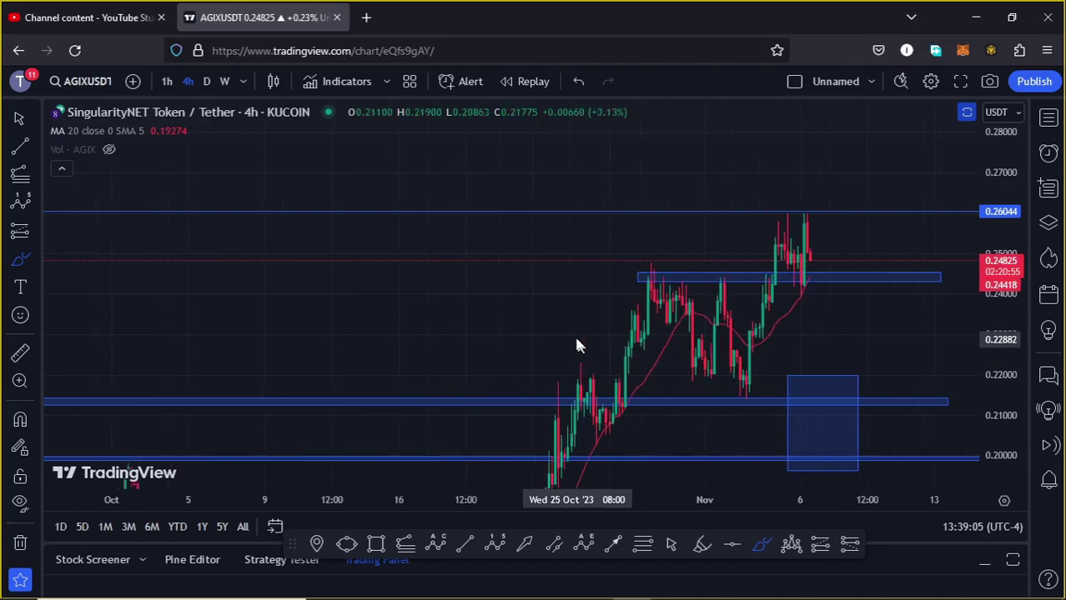
{"action": "left_click", "coordinate": [207, 81]}
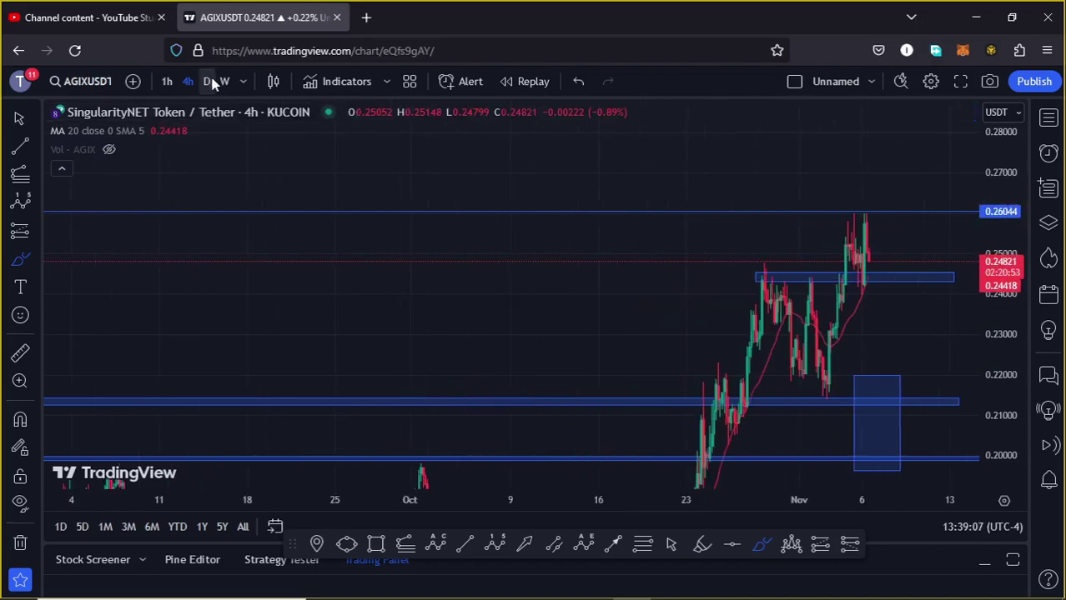
{"action": "scroll", "coordinate": [599, 373], "scroll_direction": "down", "scroll_amount": 10}
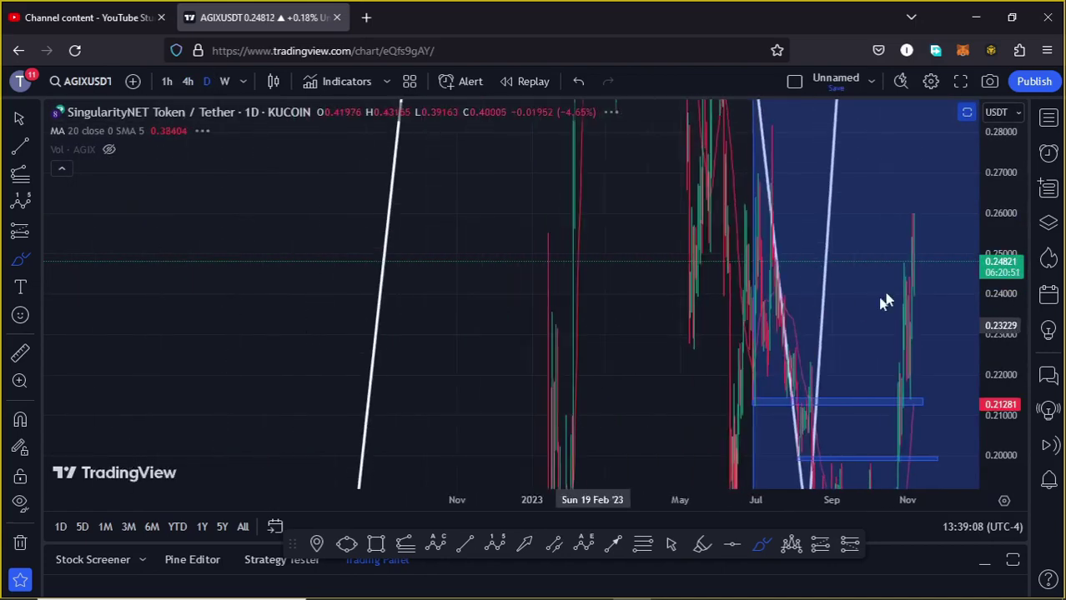
{"action": "scroll", "coordinate": [1009, 261], "scroll_direction": "down", "scroll_amount": 4}
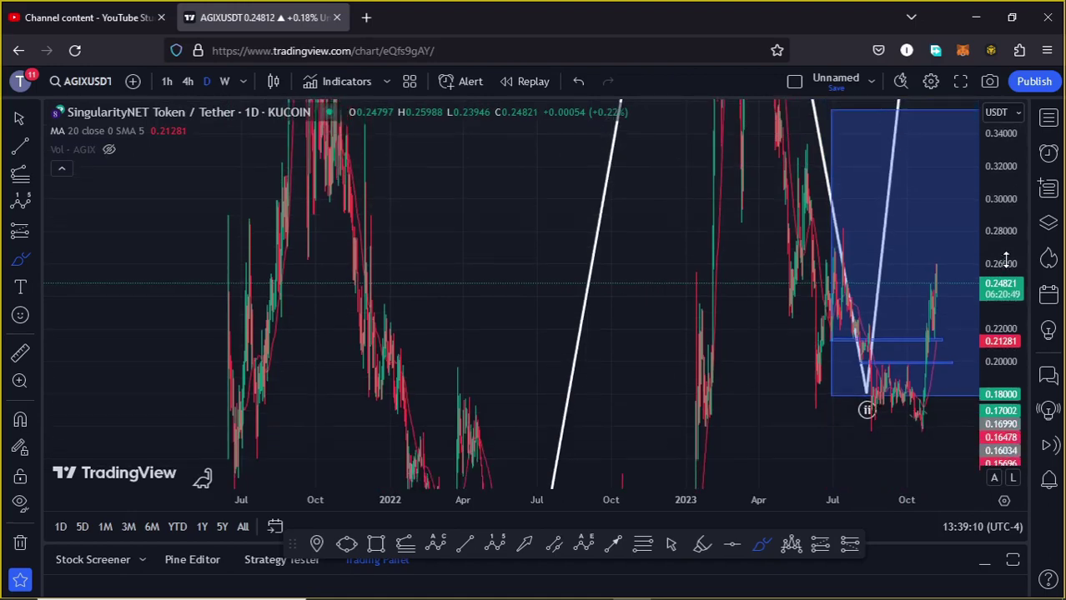
{"action": "scroll", "coordinate": [1011, 261], "scroll_direction": "down", "scroll_amount": 6}
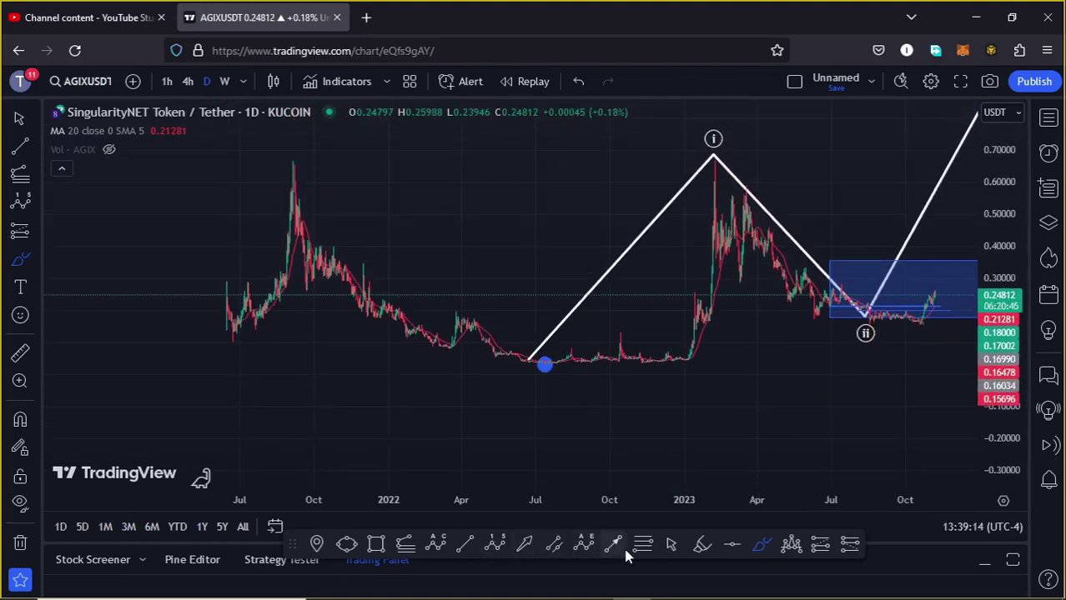
- Pan slightly left and circle the wave's starting low and (i) peak in red with the Brush
{"action": "left_click", "coordinate": [671, 545]}
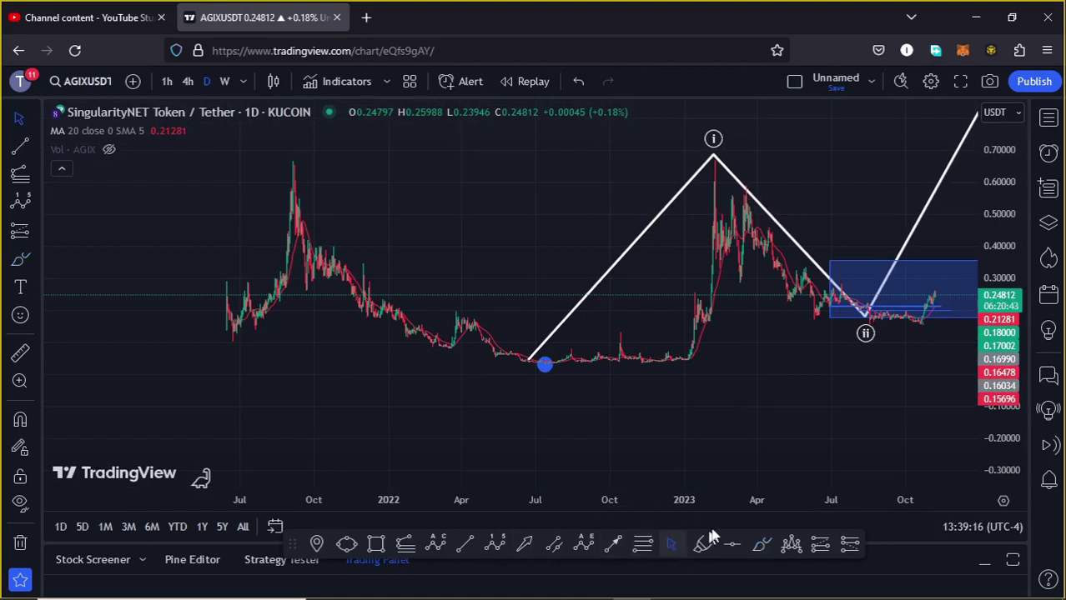
{"action": "left_click_drag", "start_coordinate": [806, 382], "coordinate": [676, 402]}
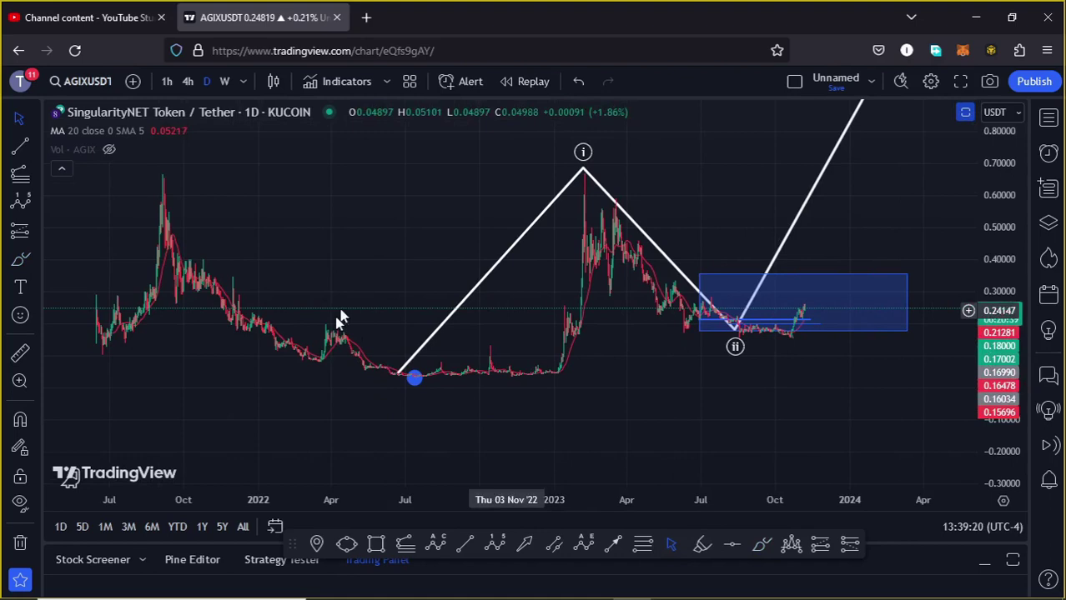
{"action": "left_click", "coordinate": [760, 544]}
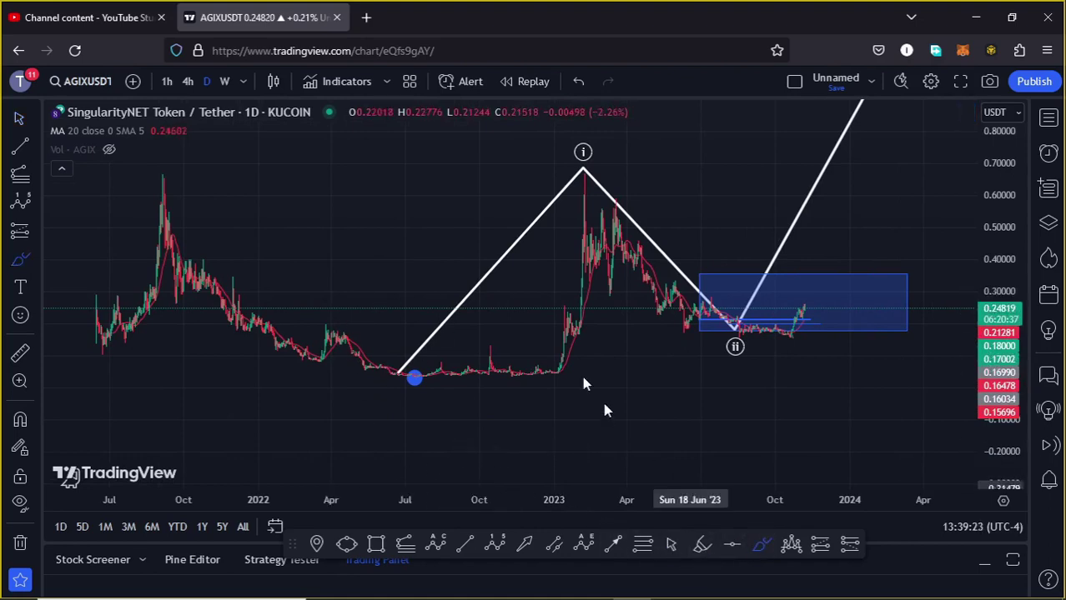
{"action": "mouse_move", "coordinate": [415, 352]}
{"action": "left_mouse_down"}
{"action": "mouse_move", "coordinate": [393, 408]}
{"action": "mouse_move", "coordinate": [399, 344]}
{"action": "mouse_move", "coordinate": [534, 218]}
{"action": "mouse_move", "coordinate": [617, 179]}
{"action": "mouse_move", "coordinate": [606, 143]}
{"action": "mouse_move", "coordinate": [588, 153]}
{"action": "left_mouse_up"}
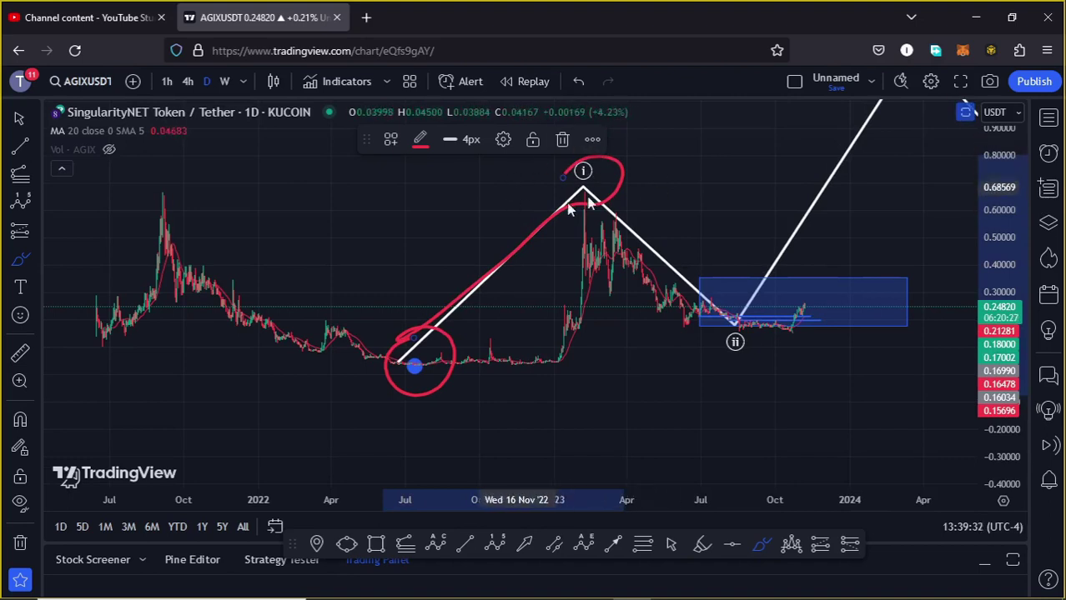
- Delete the earlier red circles and a stray stroke, then ring the (ii) low in red
{"action": "left_click", "coordinate": [562, 142]}
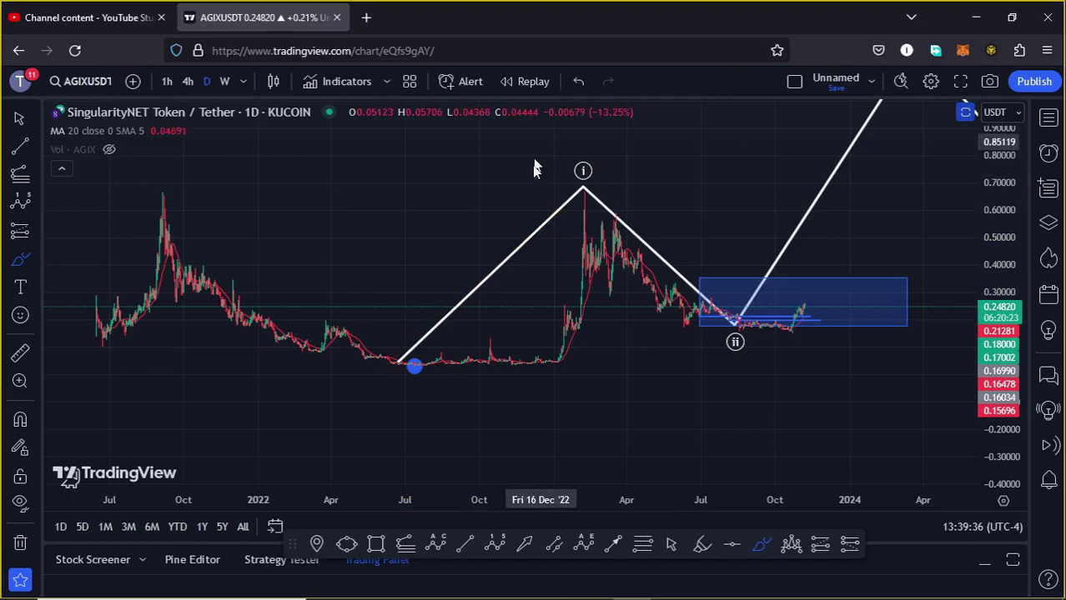
{"action": "left_click_drag", "start_coordinate": [731, 209], "coordinate": [677, 215]}
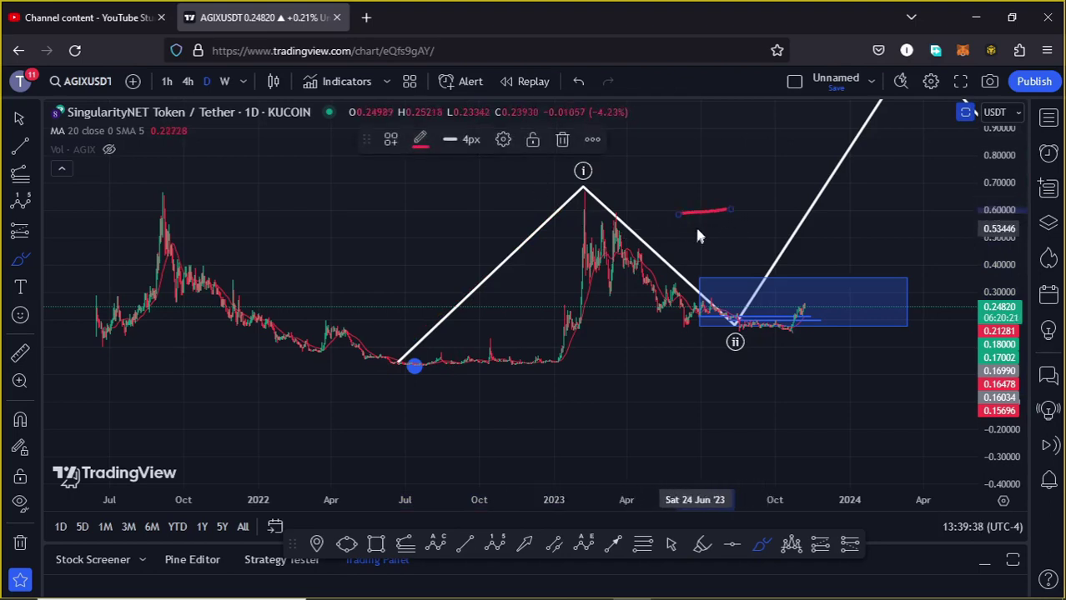
{"action": "key", "text": "Delete"}
{"action": "mouse_move", "coordinate": [731, 307]}
{"action": "left_mouse_down"}
{"action": "mouse_move", "coordinate": [709, 336]}
{"action": "mouse_move", "coordinate": [727, 352]}
{"action": "mouse_move", "coordinate": [747, 337]}
{"action": "mouse_move", "coordinate": [732, 307]}
{"action": "left_mouse_up"}
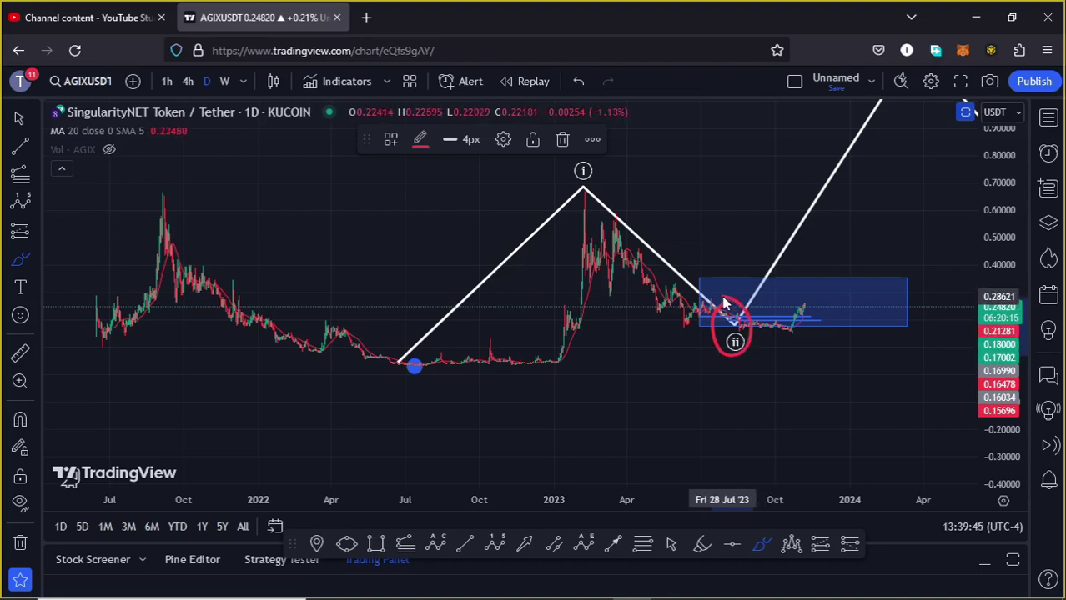
- Sketch red up-and-down waves across the blue box, then compress the price scale to reveal the (iii) peak
{"action": "mouse_move", "coordinate": [702, 329]}
{"action": "left_mouse_down"}
{"action": "mouse_move", "coordinate": [742, 290]}
{"action": "mouse_move", "coordinate": [790, 329]}
{"action": "mouse_move", "coordinate": [833, 284]}
{"action": "mouse_move", "coordinate": [869, 326]}
{"action": "left_mouse_up"}
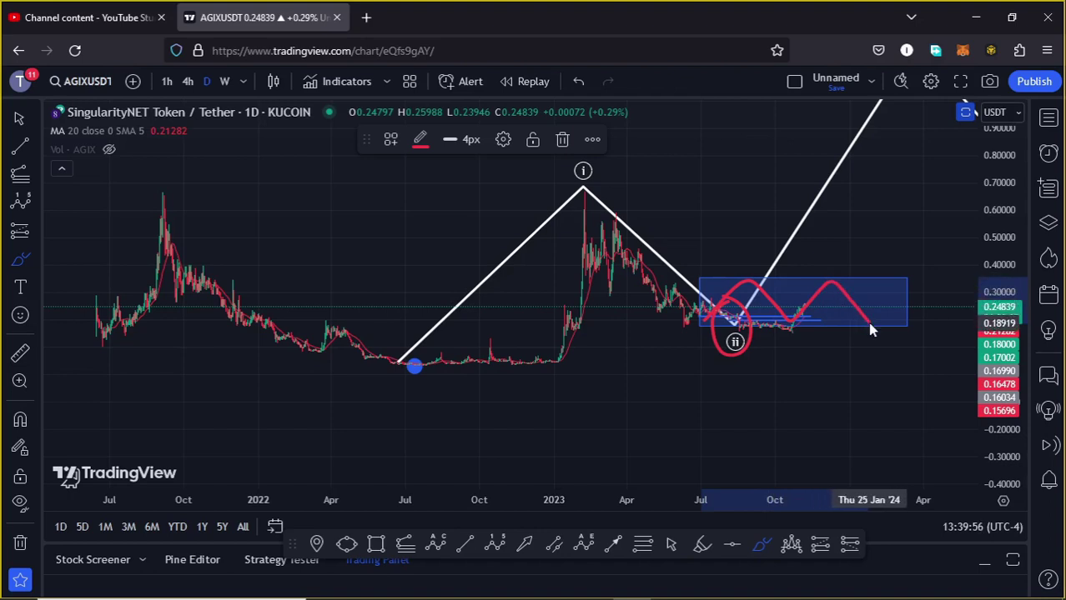
{"action": "left_click_drag", "start_coordinate": [870, 330], "coordinate": [873, 334]}
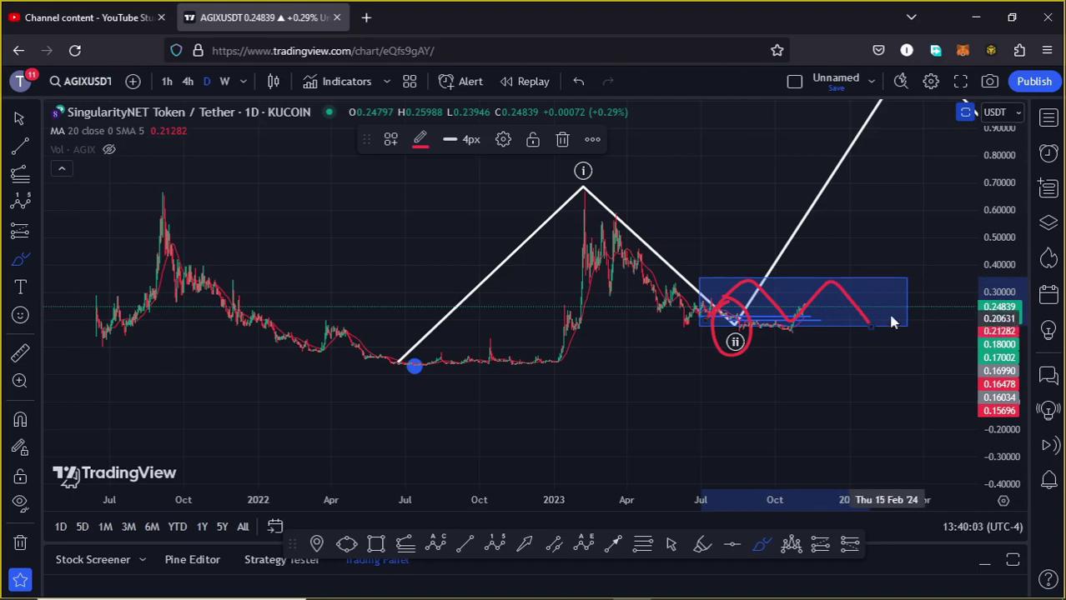
{"action": "left_click_drag", "start_coordinate": [1004, 206], "coordinate": [994, 242]}
{"action": "left_click_drag", "start_coordinate": [915, 108], "coordinate": [910, 107]}
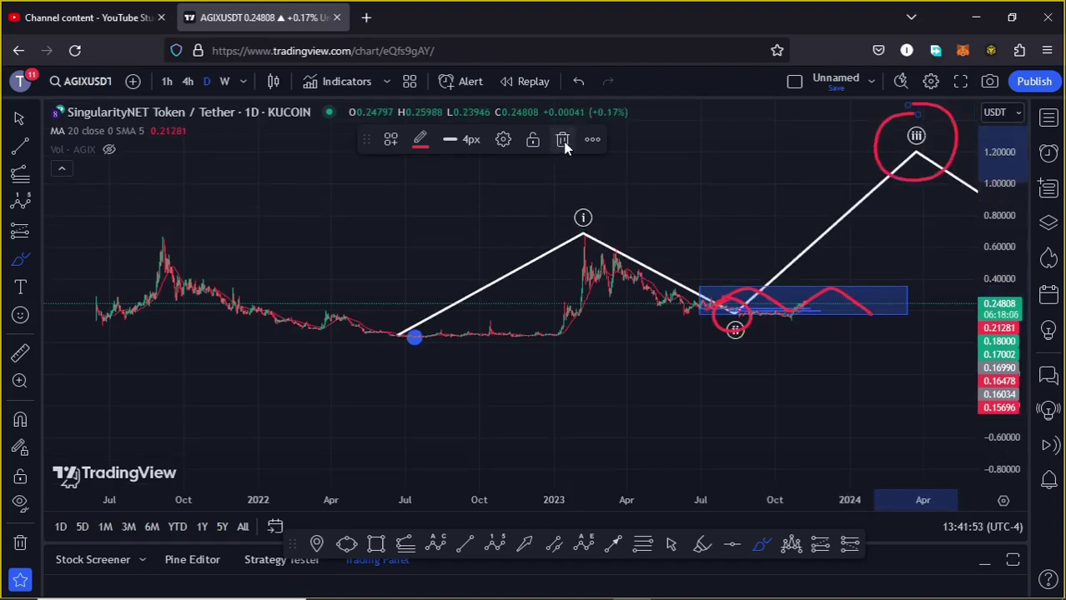
- Undo the red ring around (iii) and draw Fibonacci levels from the wave's low to the (i) peak
{"action": "left_click", "coordinate": [583, 82]}
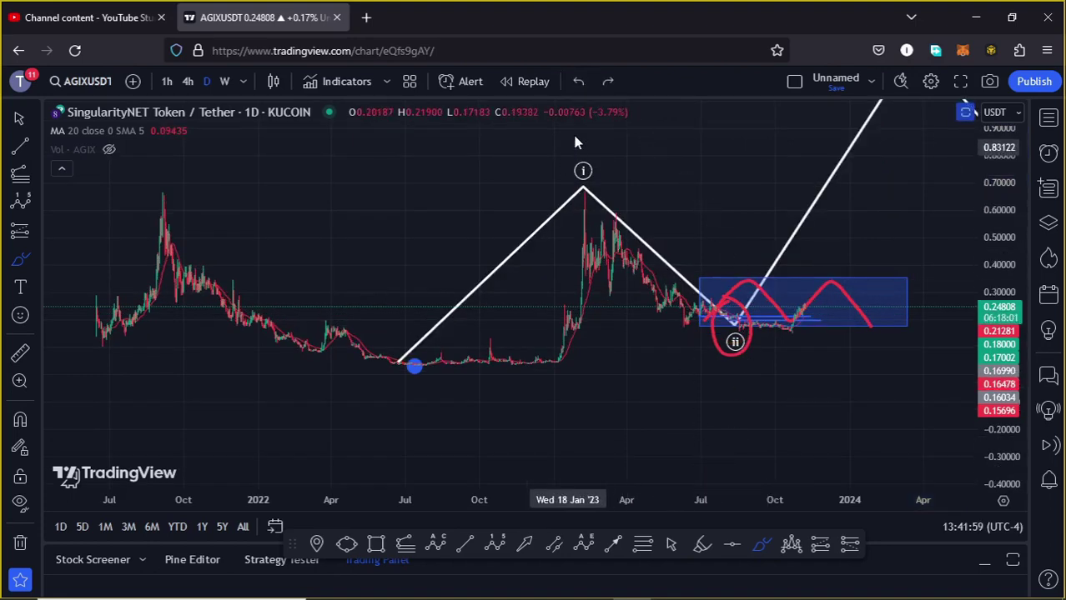
{"action": "left_click", "coordinate": [398, 368]}
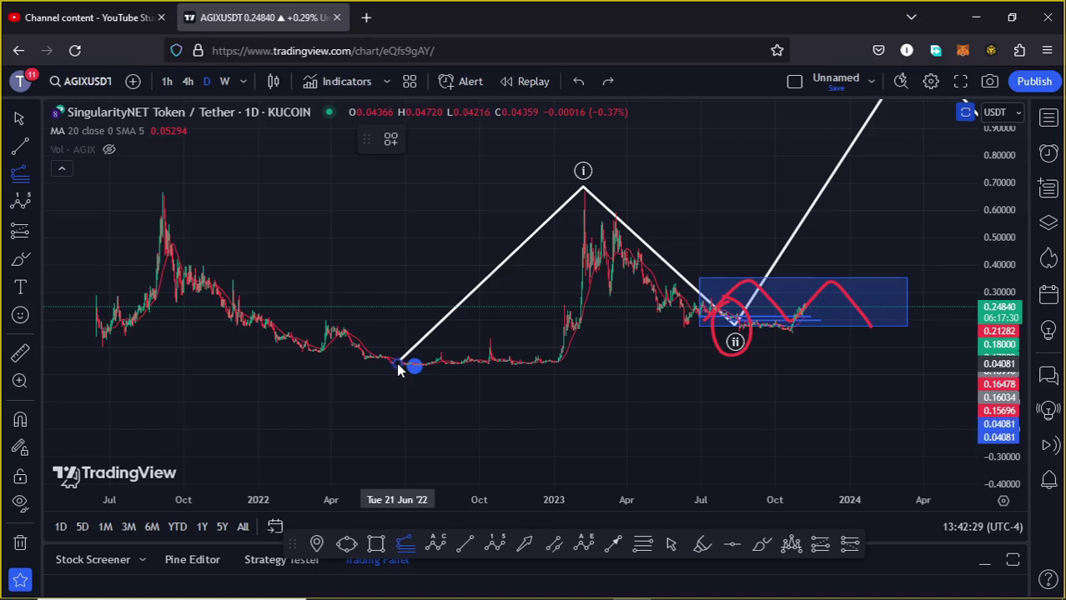
{"action": "left_click", "coordinate": [583, 190]}
{"action": "left_click", "coordinate": [926, 329]}
- Pan toward lower prices, then delete the Fibonacci levels and the red wave projection
{"action": "left_click_drag", "start_coordinate": [944, 250], "coordinate": [913, 366]}
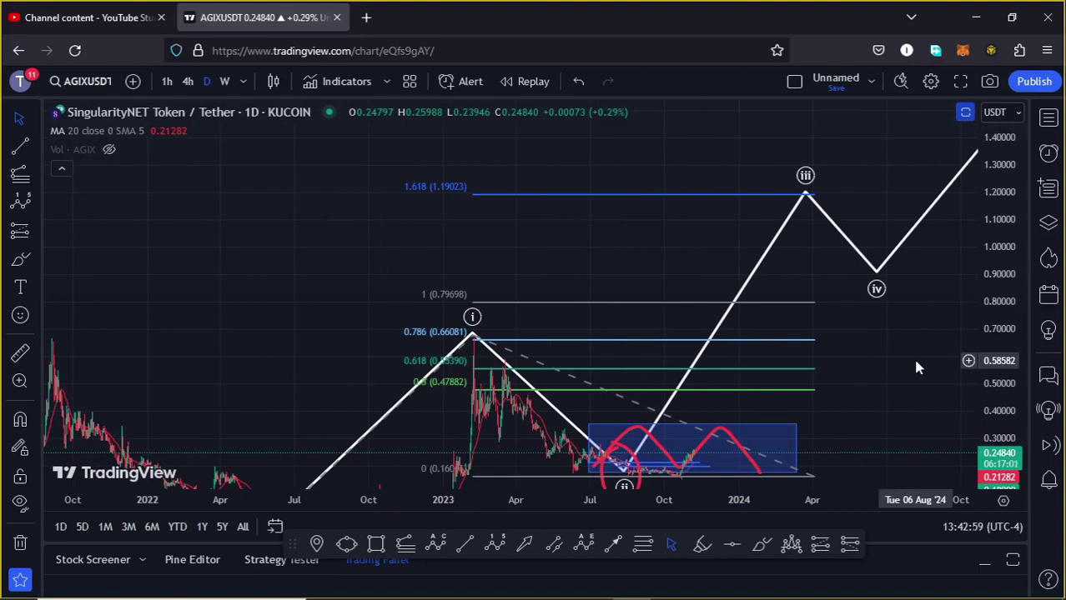
{"action": "left_click_drag", "start_coordinate": [884, 415], "coordinate": [831, 353]}
{"action": "left_click", "coordinate": [804, 367]}
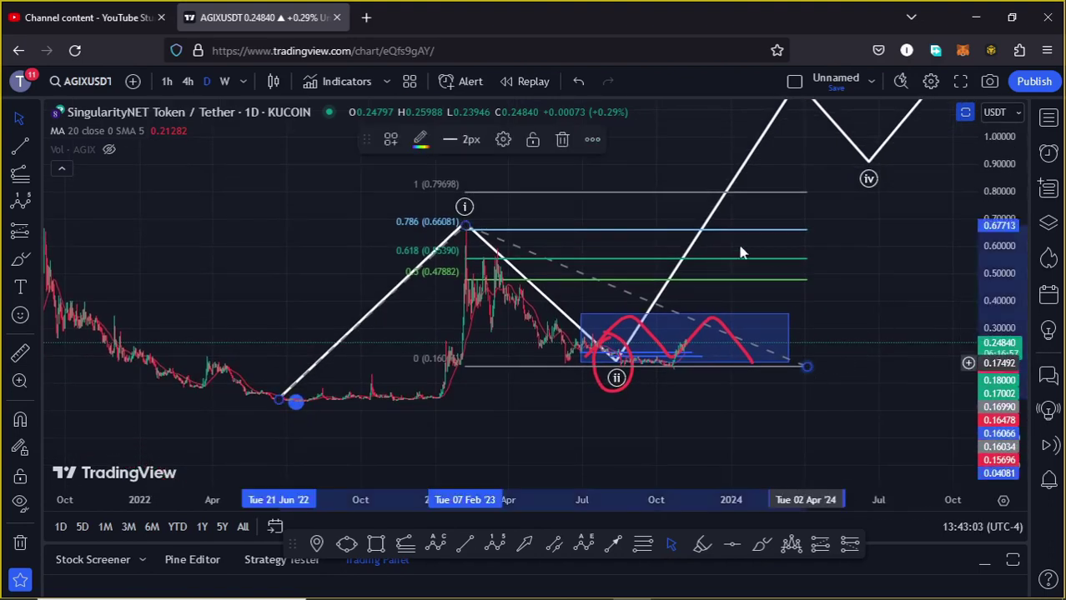
{"action": "left_click", "coordinate": [562, 137]}
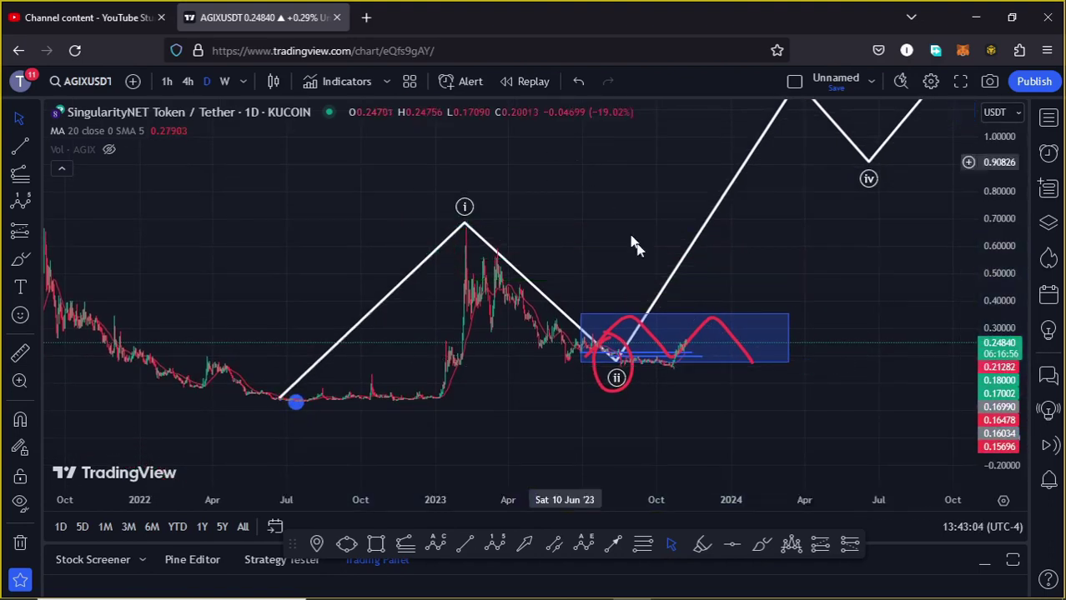
{"action": "left_click", "coordinate": [710, 319]}
- Delete the red wave sketch and the red circle around wave ii
{"action": "key", "text": "Delete"}
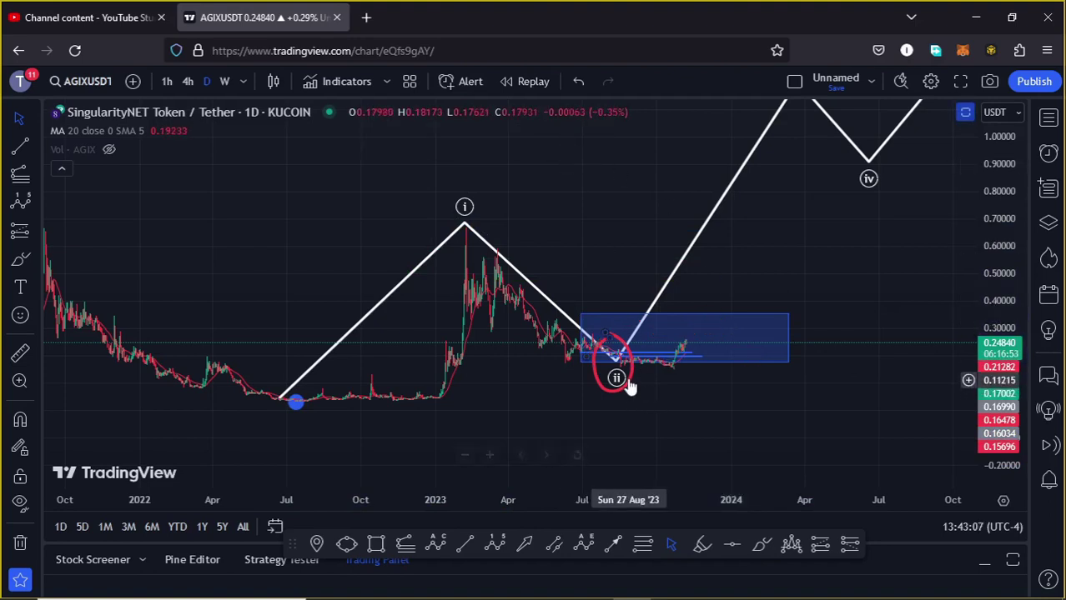
{"action": "left_click", "coordinate": [617, 339]}
{"action": "left_click", "coordinate": [561, 138]}
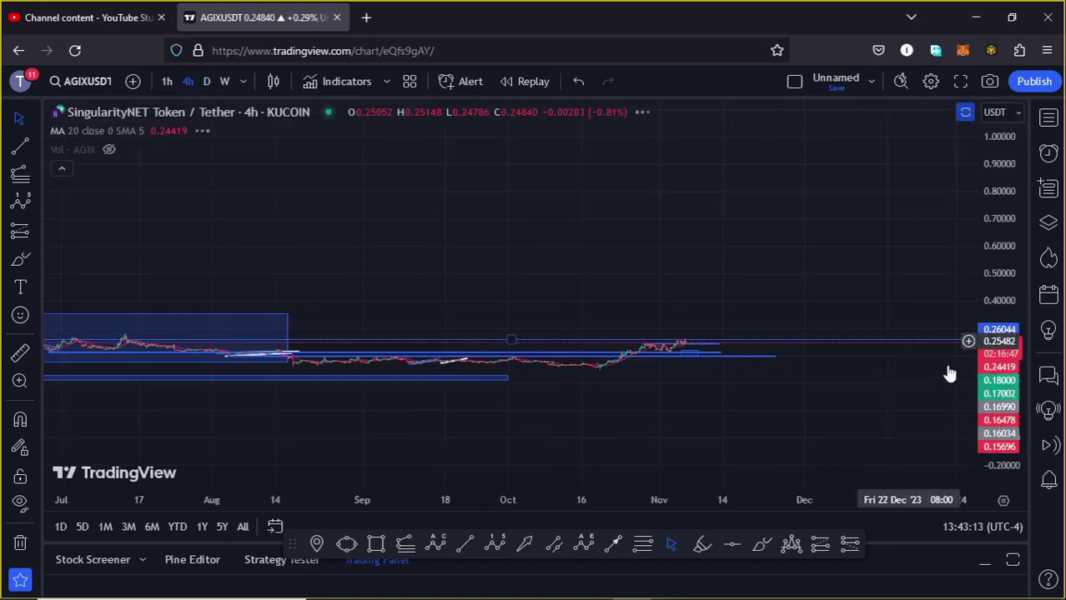
- Stretch the price scale, zoom and pan to centre the October–November rally
{"action": "left_click_drag", "start_coordinate": [1019, 354], "coordinate": [1019, 326]}
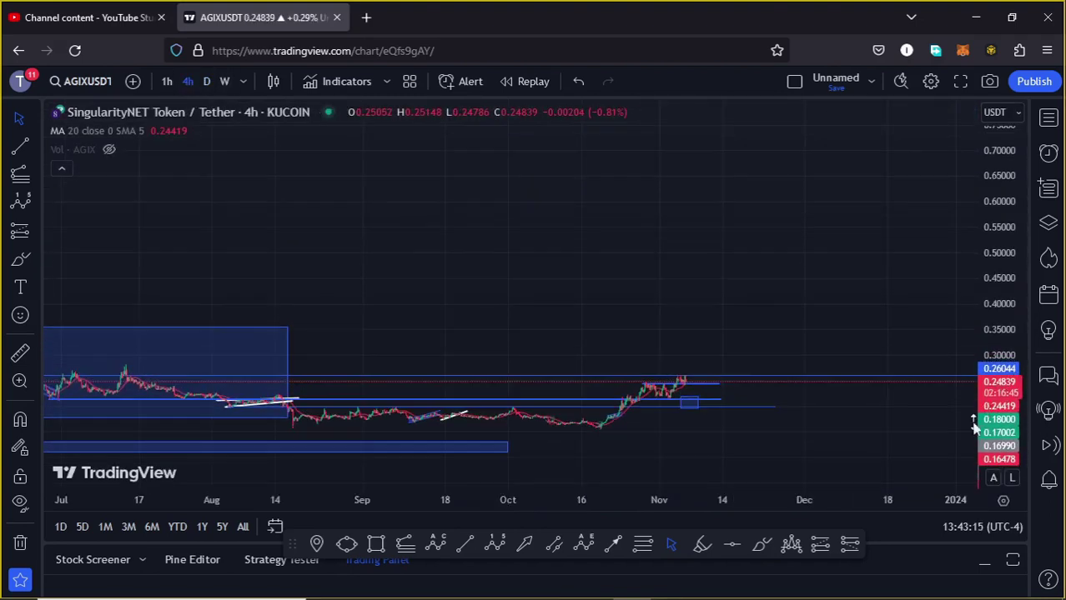
{"action": "left_click_drag", "start_coordinate": [934, 400], "coordinate": [1005, 264]}
{"action": "scroll", "coordinate": [799, 352], "scroll_direction": "up", "scroll_amount": 5}
{"action": "left_click_drag", "start_coordinate": [730, 355], "coordinate": [935, 449]}
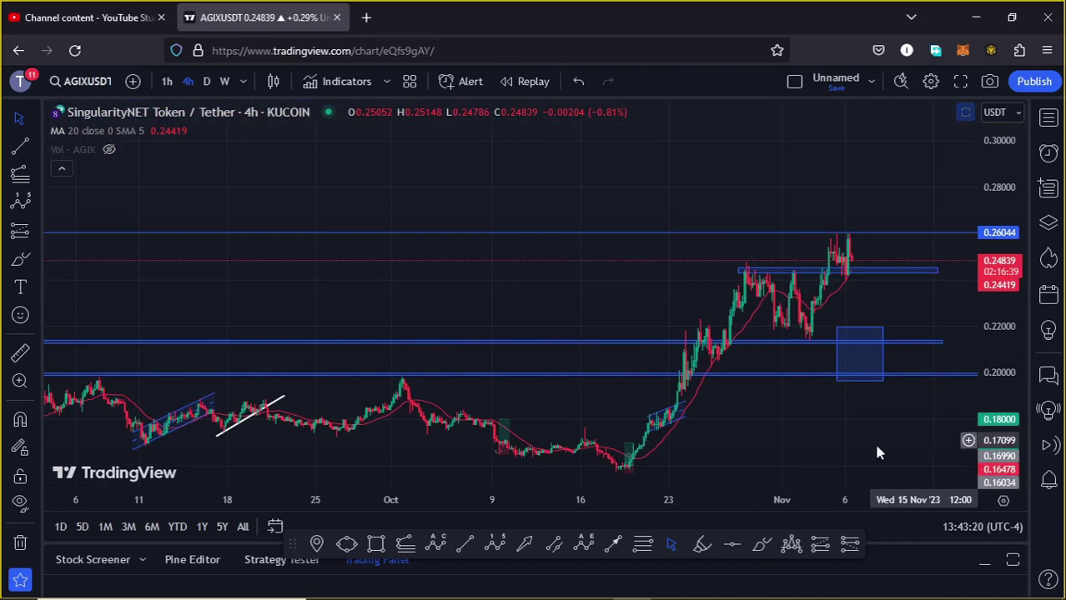
{"action": "scroll", "coordinate": [906, 478], "scroll_direction": "up", "scroll_amount": 4}
{"action": "left_click_drag", "start_coordinate": [903, 482], "coordinate": [843, 392]}
{"action": "scroll", "coordinate": [838, 421], "scroll_direction": "down", "scroll_amount": 4}
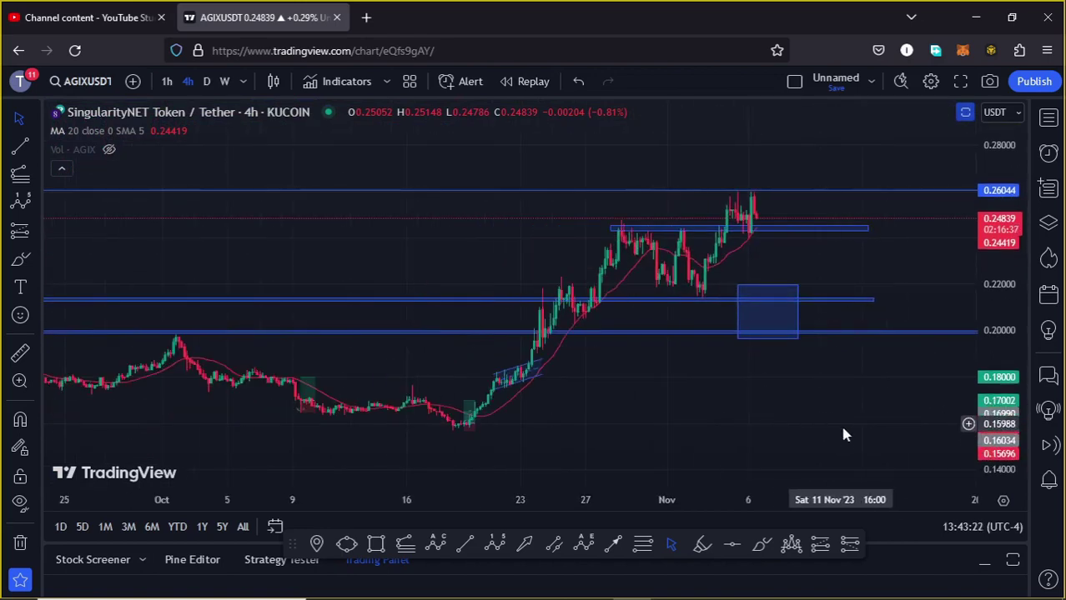
{"action": "scroll", "coordinate": [854, 445], "scroll_direction": "up", "scroll_amount": 2}
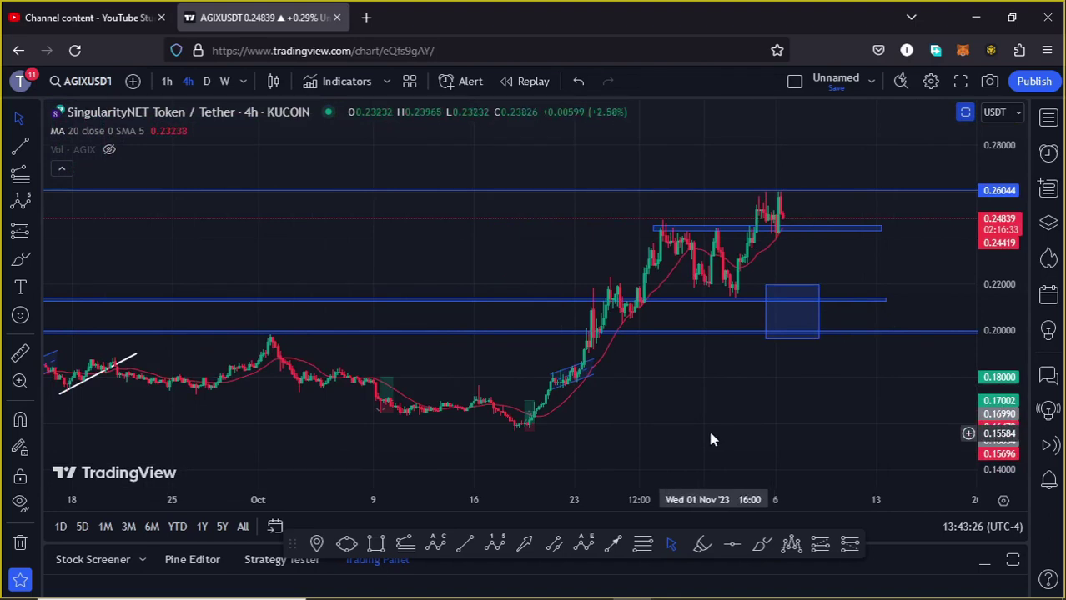
{"action": "scroll", "coordinate": [659, 444], "scroll_direction": "up", "scroll_amount": 2}
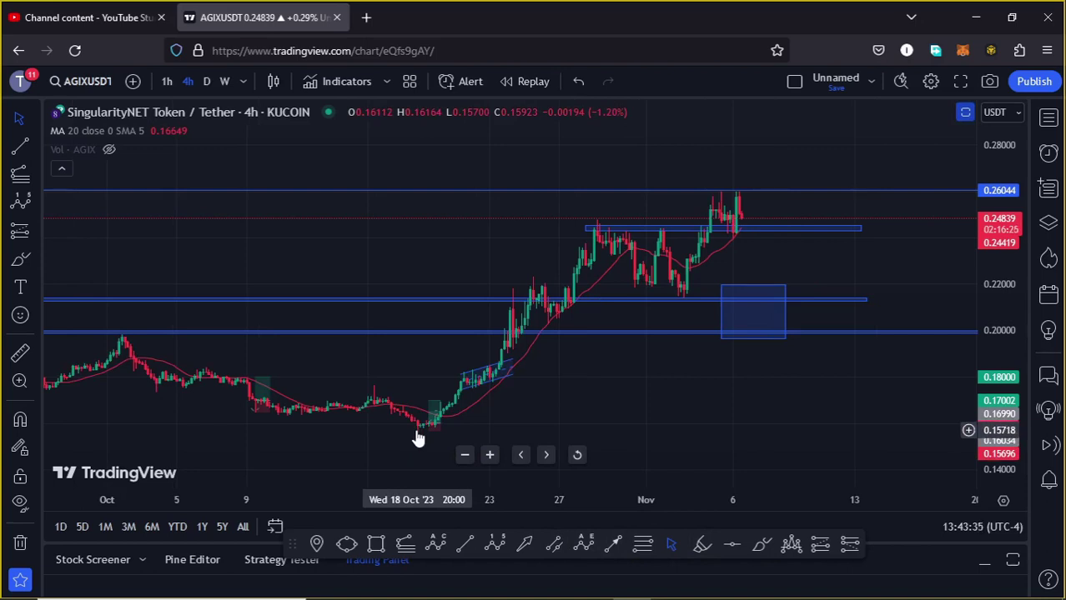
{"action": "left_click_drag", "start_coordinate": [721, 419], "coordinate": [676, 420]}
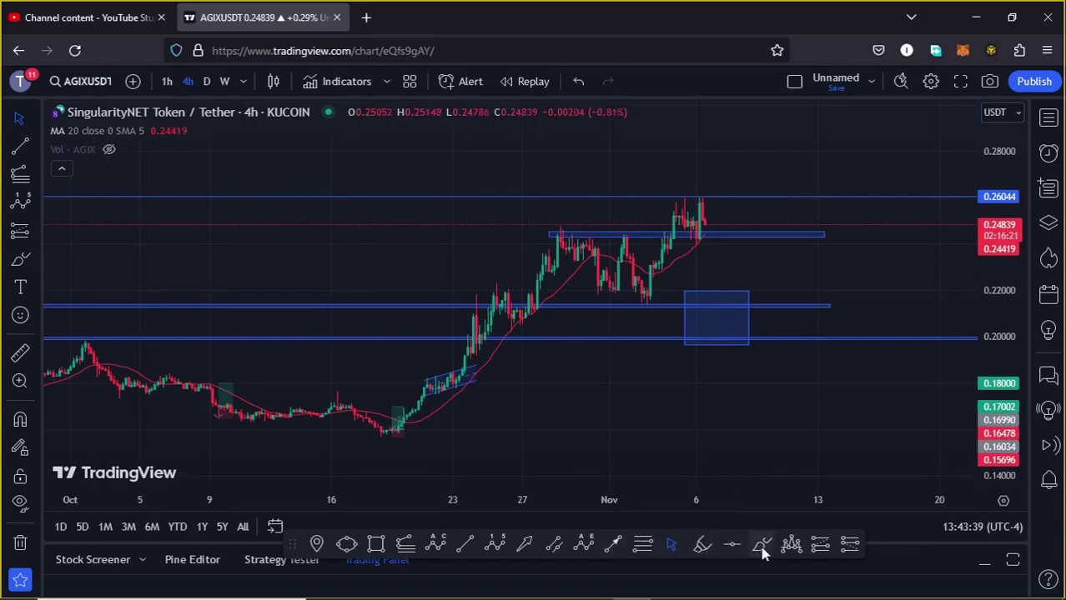
{"action": "mouse_move", "coordinate": [379, 440]}
{"action": "left_mouse_down"}
{"action": "mouse_move", "coordinate": [407, 424]}
{"action": "mouse_move", "coordinate": [500, 290]}
{"action": "mouse_move", "coordinate": [607, 249]}
{"action": "mouse_move", "coordinate": [651, 271]}
{"action": "mouse_move", "coordinate": [700, 205]}
{"action": "left_mouse_up"}
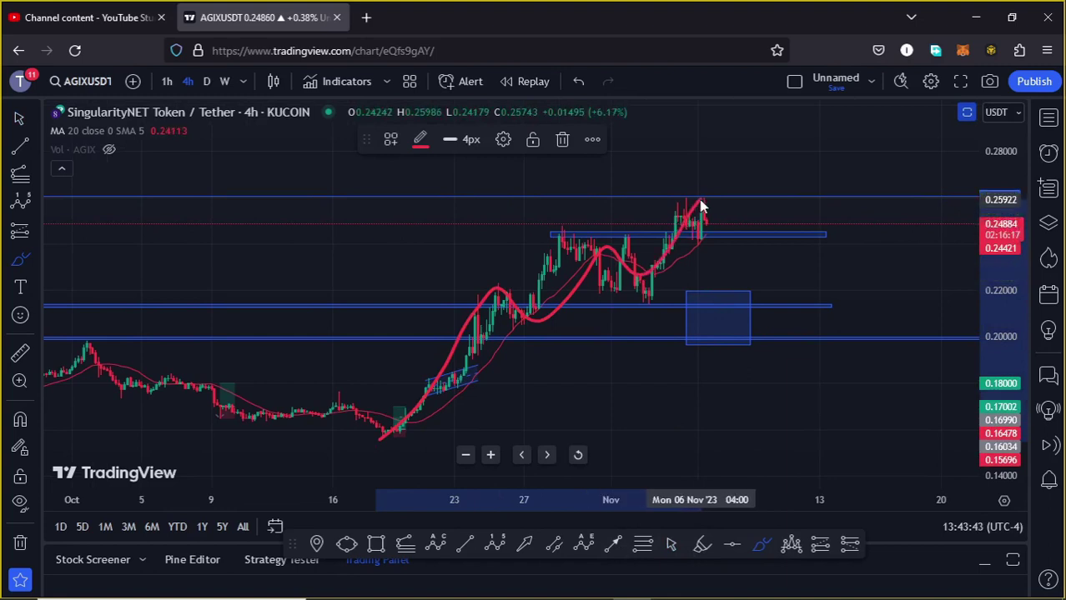
{"action": "left_click", "coordinate": [563, 144]}
{"action": "left_click_drag", "start_coordinate": [383, 433], "coordinate": [679, 202]}
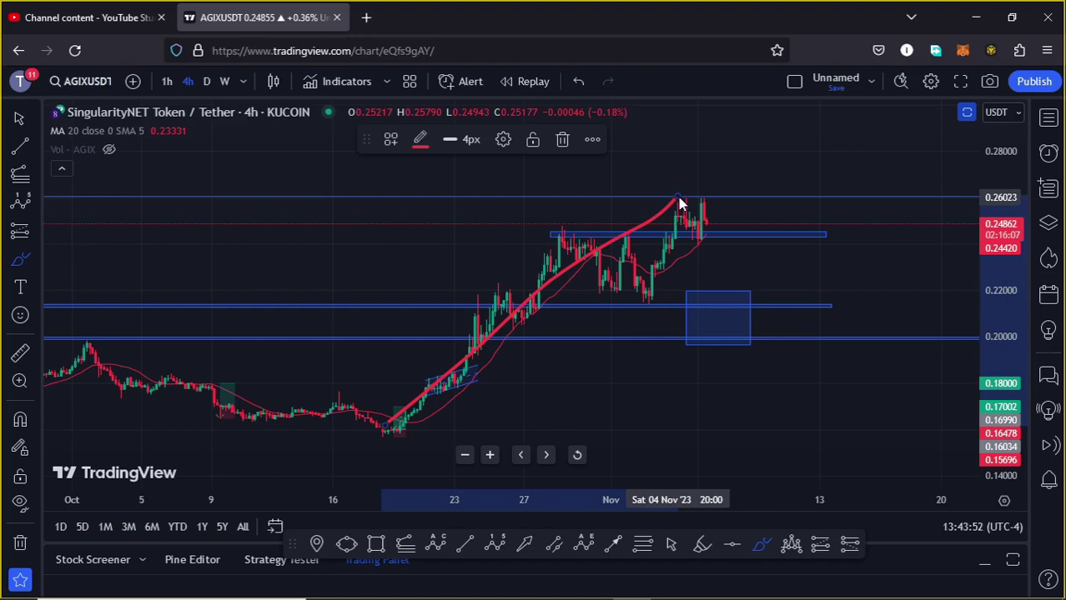
{"action": "left_click", "coordinate": [562, 140]}
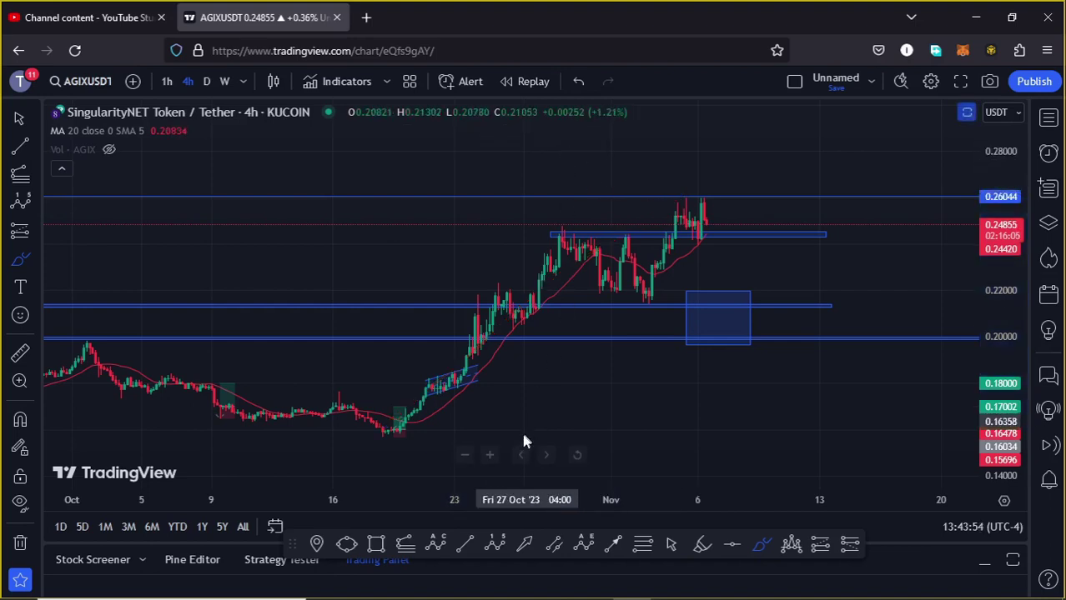
- Draw a Fibonacci retracement from the October low to the 0.25990 high
{"action": "left_click", "coordinate": [643, 546]}
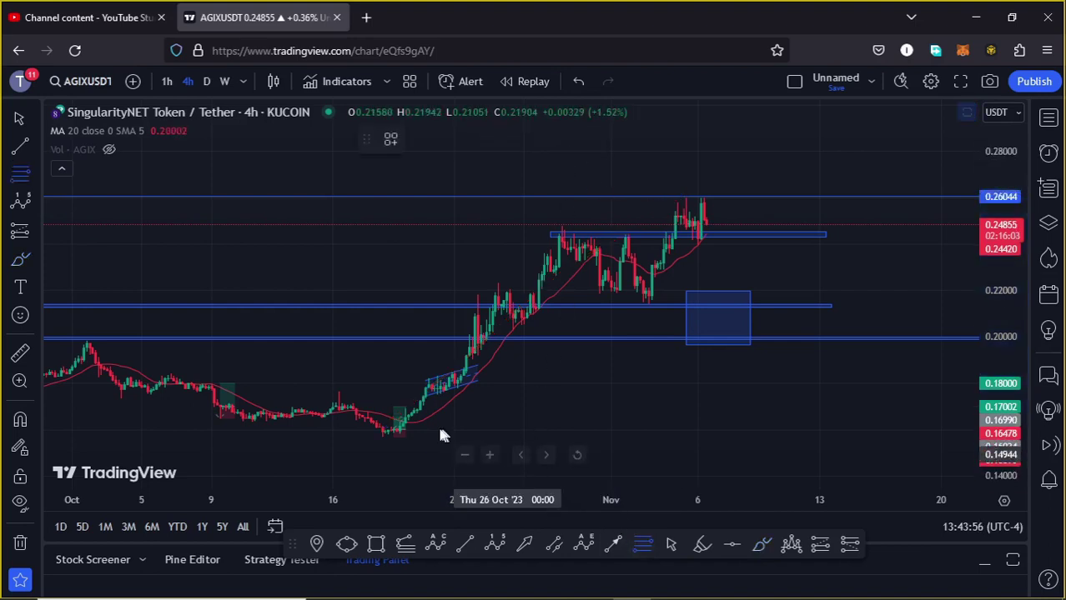
{"action": "left_click", "coordinate": [382, 434]}
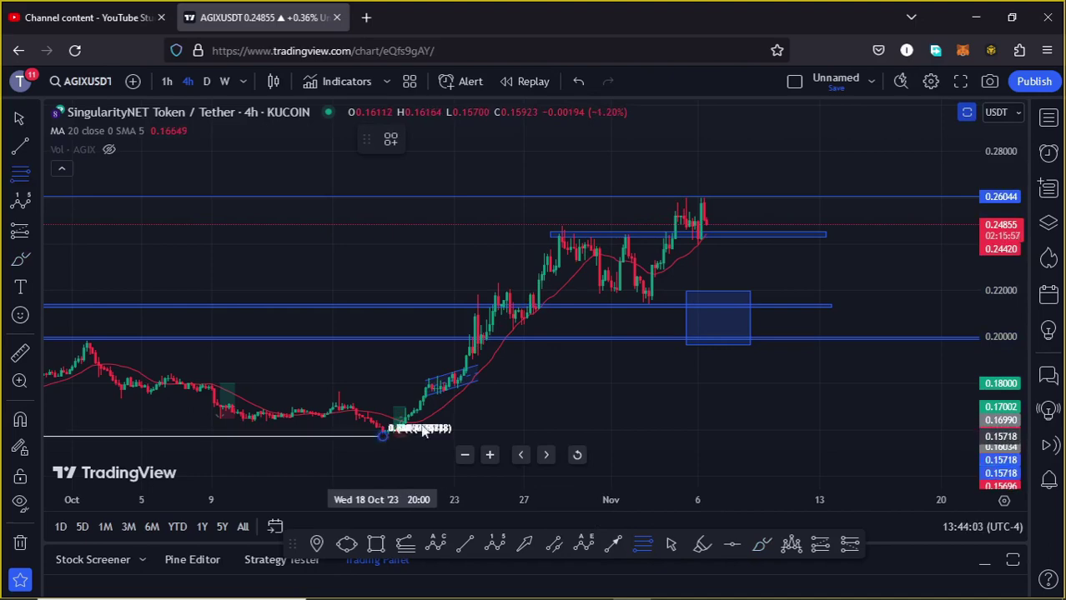
{"action": "left_click", "coordinate": [863, 194]}
{"action": "left_click_drag", "start_coordinate": [850, 254], "coordinate": [814, 256]}
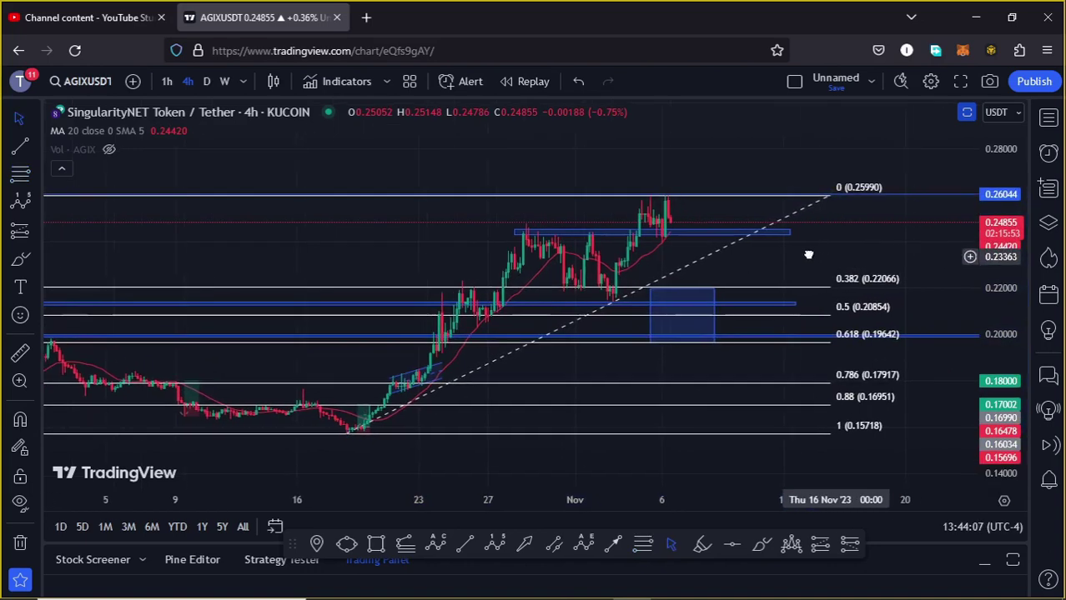
{"action": "left_click_drag", "start_coordinate": [1005, 334], "coordinate": [1005, 309]}
{"action": "scroll", "coordinate": [734, 334], "scroll_direction": "up", "scroll_amount": 2}
- Drag the blue support box's right edge outward to around 10 Nov
{"action": "left_click_drag", "start_coordinate": [734, 250], "coordinate": [769, 257]}
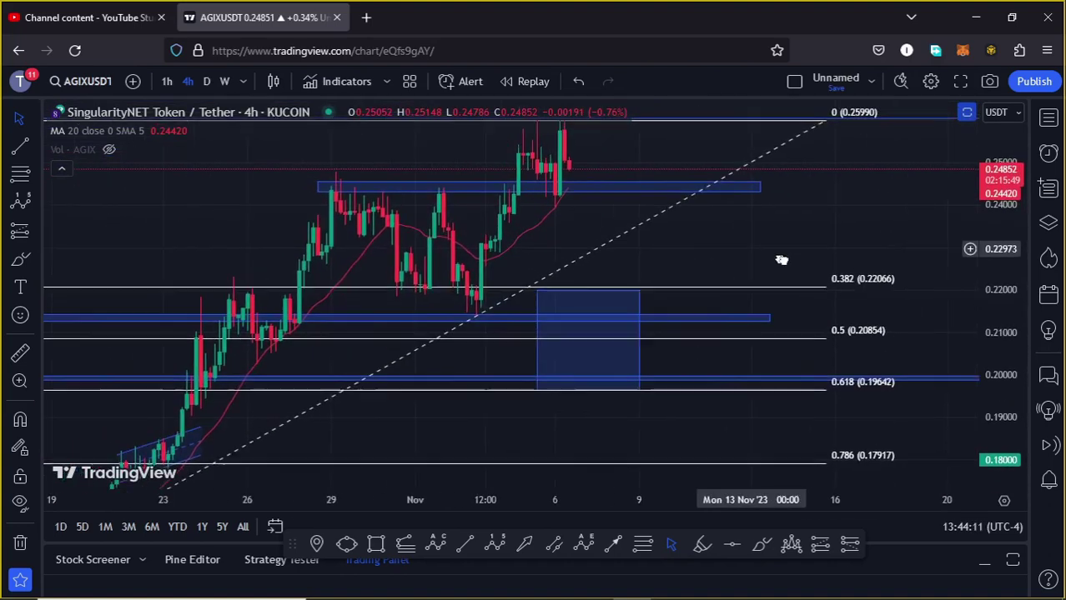
{"action": "scroll", "coordinate": [740, 271], "scroll_direction": "up", "scroll_amount": 3}
{"action": "left_click_drag", "start_coordinate": [588, 274], "coordinate": [715, 289]}
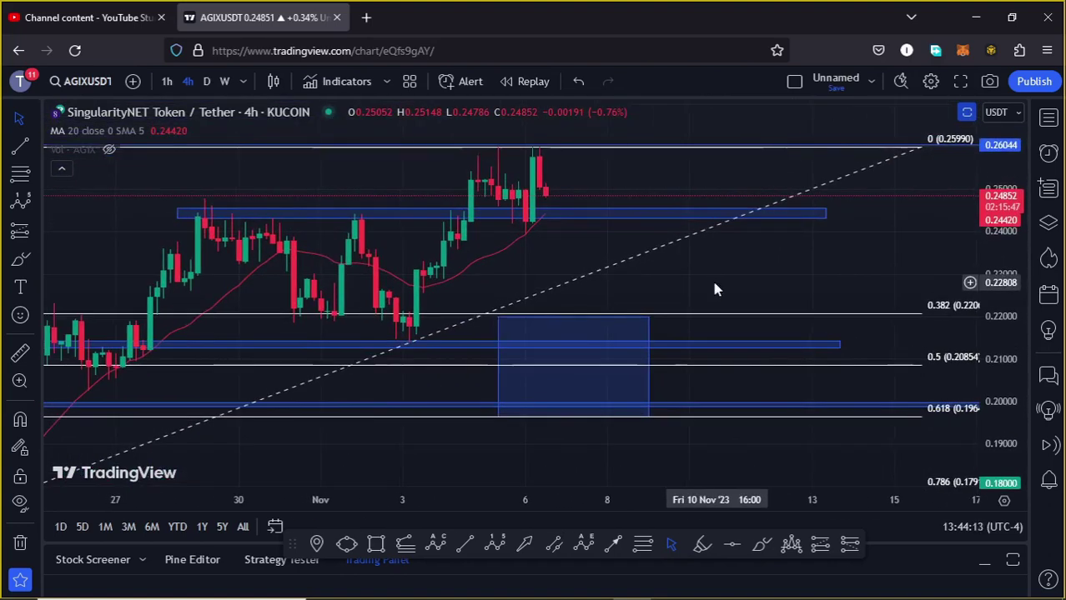
{"action": "left_click_drag", "start_coordinate": [790, 290], "coordinate": [706, 291]}
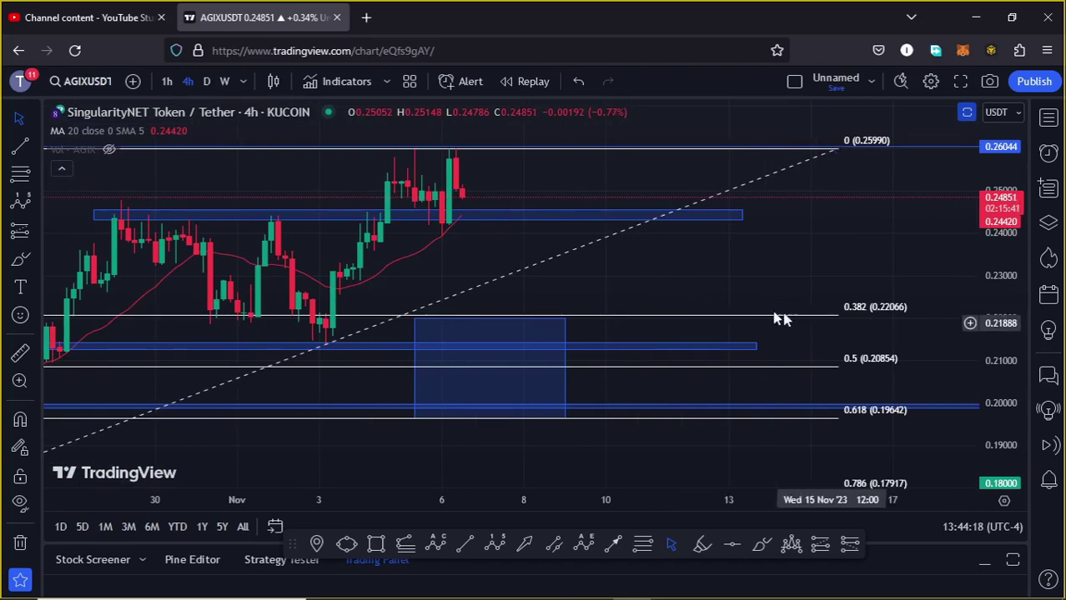
{"action": "left_click_drag", "start_coordinate": [611, 286], "coordinate": [709, 295]}
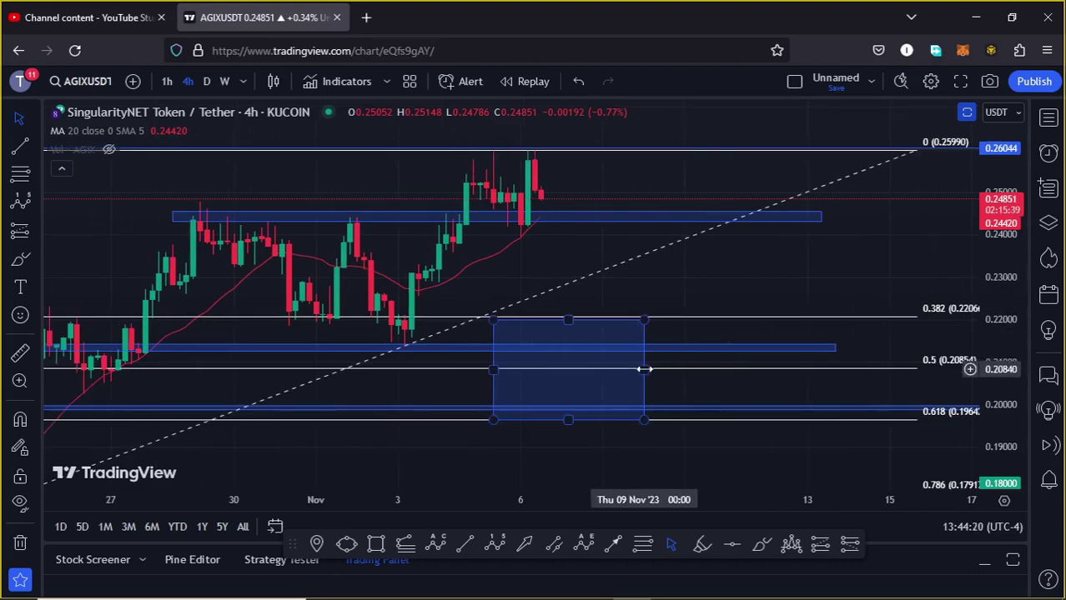
{"action": "left_click_drag", "start_coordinate": [644, 369], "coordinate": [720, 381]}
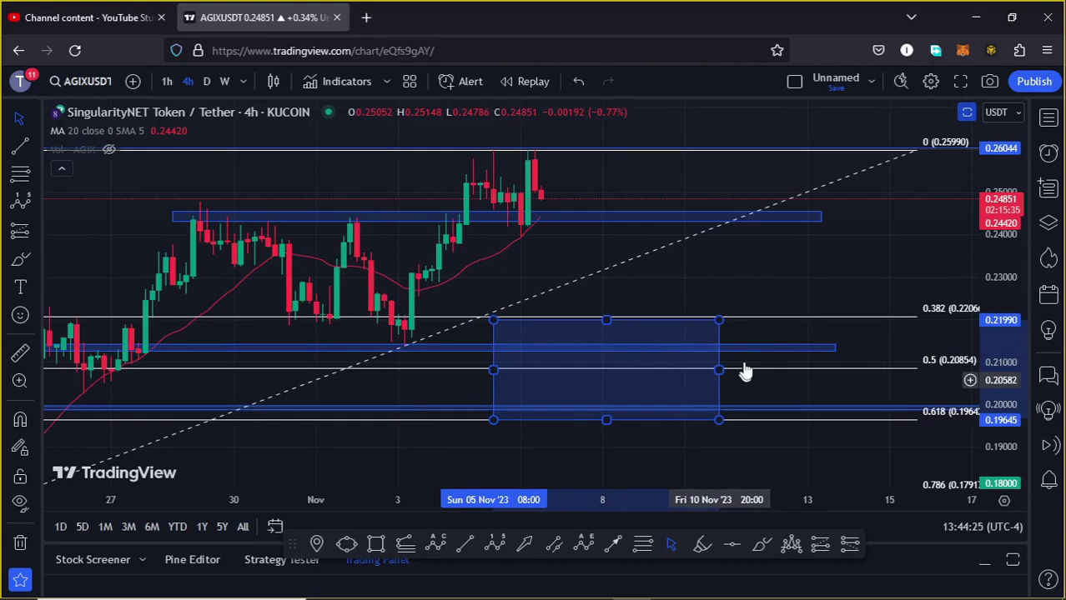
{"action": "left_click_drag", "start_coordinate": [807, 281], "coordinate": [700, 288]}
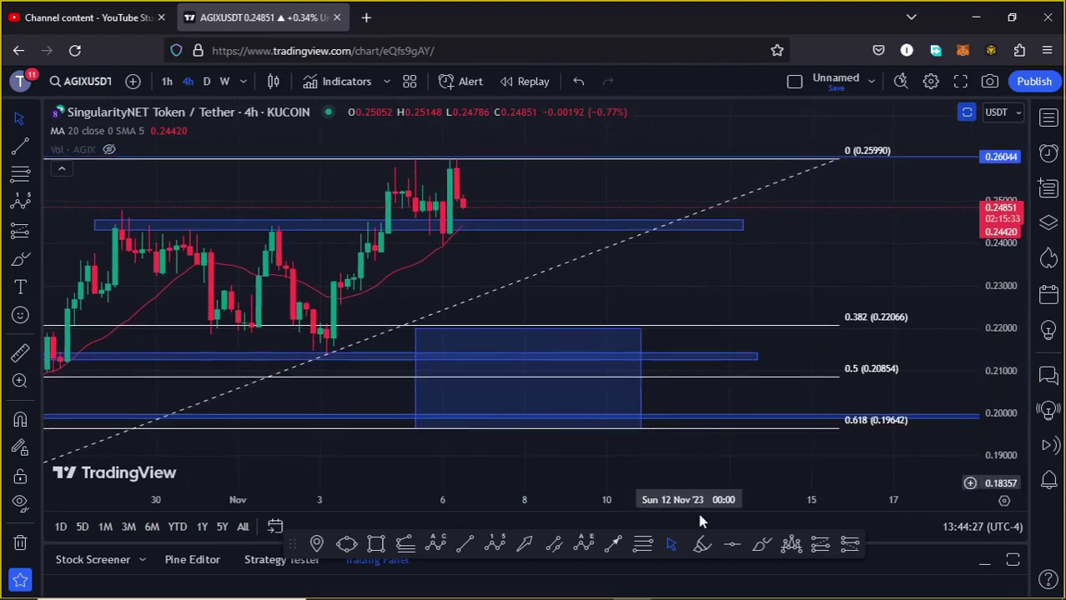
{"action": "left_click", "coordinate": [760, 544]}
{"action": "mouse_move", "coordinate": [460, 201]}
{"action": "left_mouse_down"}
{"action": "mouse_move", "coordinate": [472, 236]}
{"action": "mouse_move", "coordinate": [498, 237]}
{"action": "mouse_move", "coordinate": [572, 429]}
{"action": "left_mouse_up"}
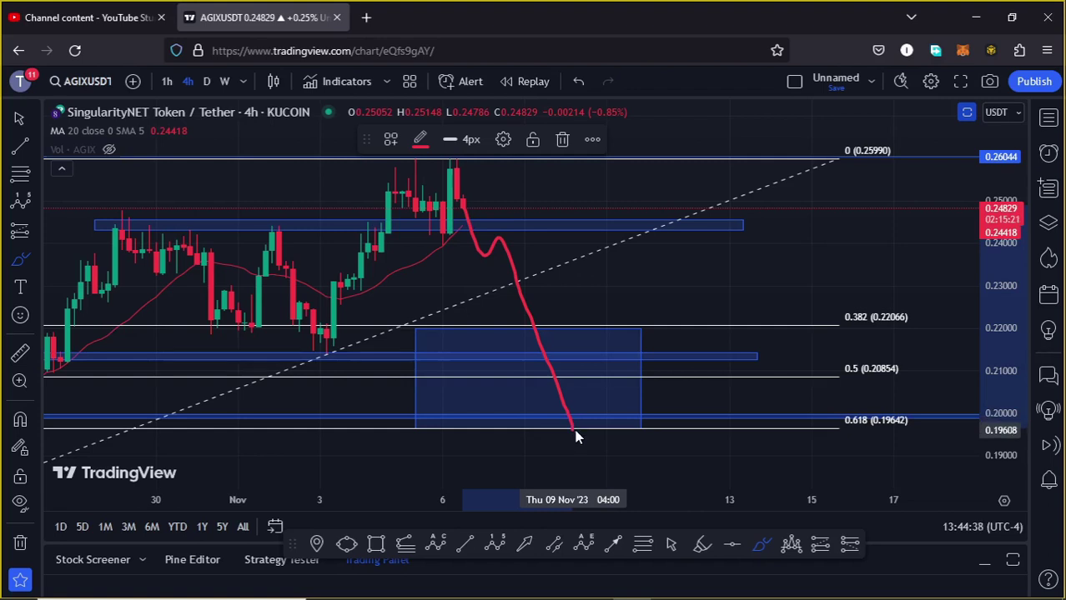
{"action": "mouse_move", "coordinate": [576, 434]}
{"action": "left_mouse_down"}
{"action": "mouse_move", "coordinate": [647, 255]}
{"action": "mouse_move", "coordinate": [680, 332]}
{"action": "mouse_move", "coordinate": [747, 173]}
{"action": "mouse_move", "coordinate": [773, 217]}
{"action": "mouse_move", "coordinate": [823, 123]}
{"action": "left_mouse_up"}
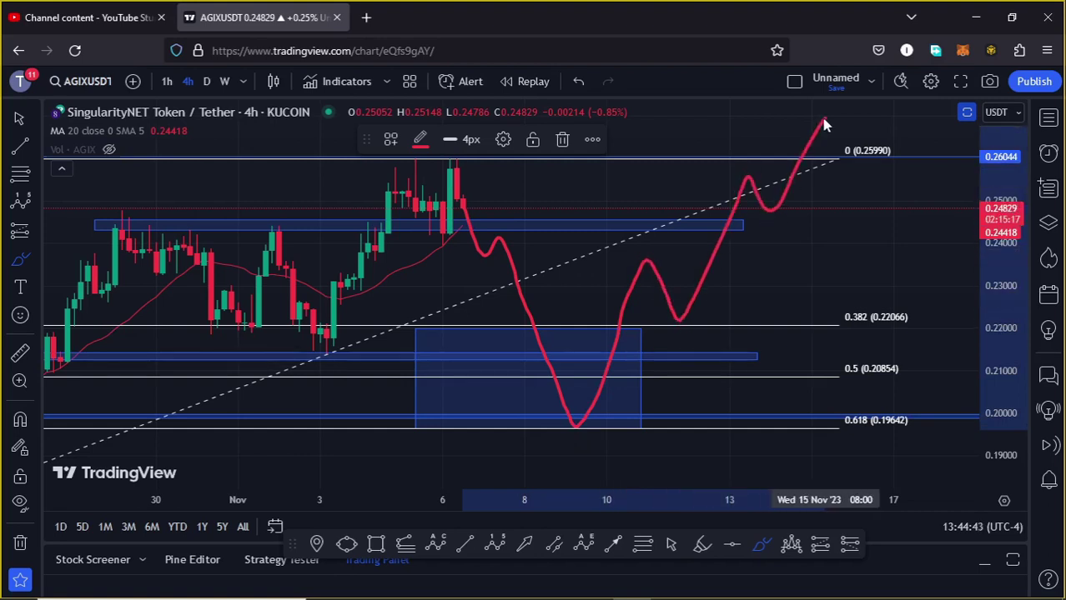
{"action": "left_click", "coordinate": [567, 141]}
{"action": "scroll", "coordinate": [956, 221], "scroll_direction": "down", "scroll_amount": 3}
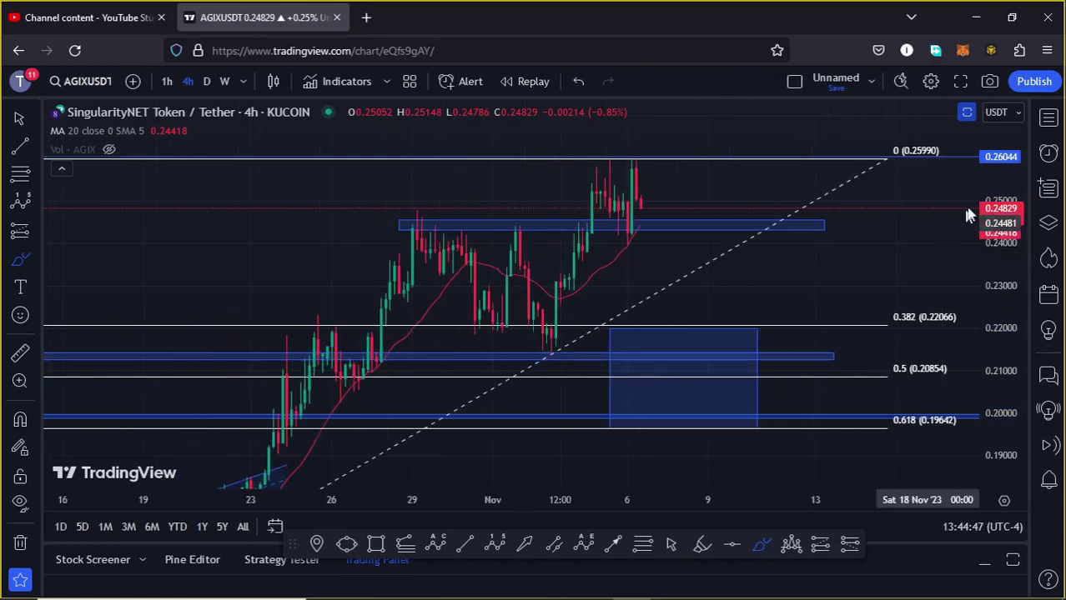
{"action": "left_click_drag", "start_coordinate": [997, 208], "coordinate": [999, 214]}
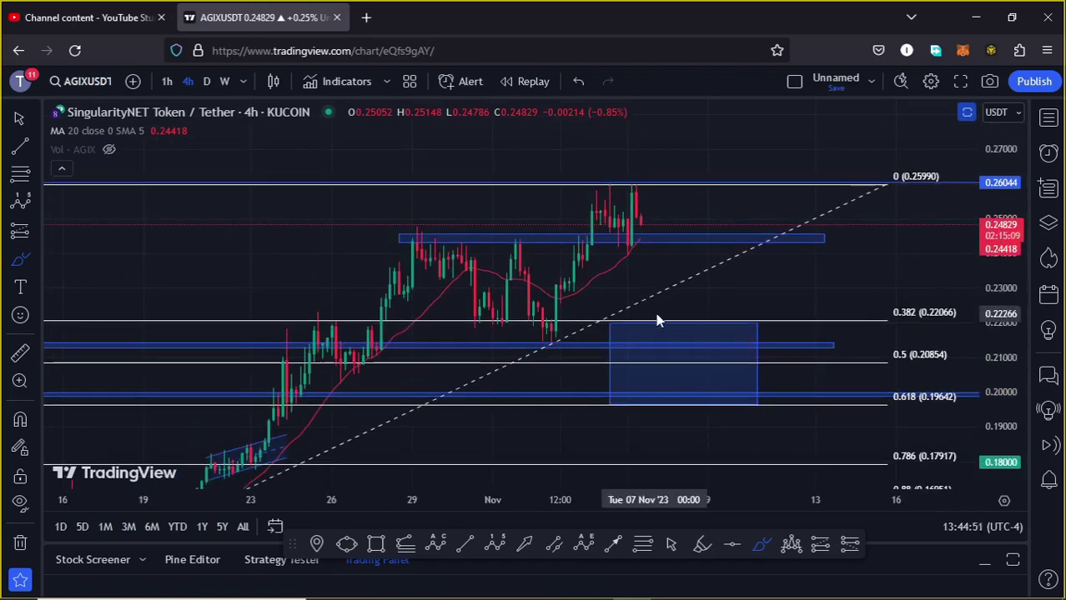
{"action": "mouse_move", "coordinate": [656, 319]}
{"action": "left_mouse_down"}
{"action": "mouse_move", "coordinate": [736, 403]}
{"action": "mouse_move", "coordinate": [758, 470]}
{"action": "left_mouse_up"}
{"action": "left_click_drag", "start_coordinate": [997, 250], "coordinate": [996, 292]}
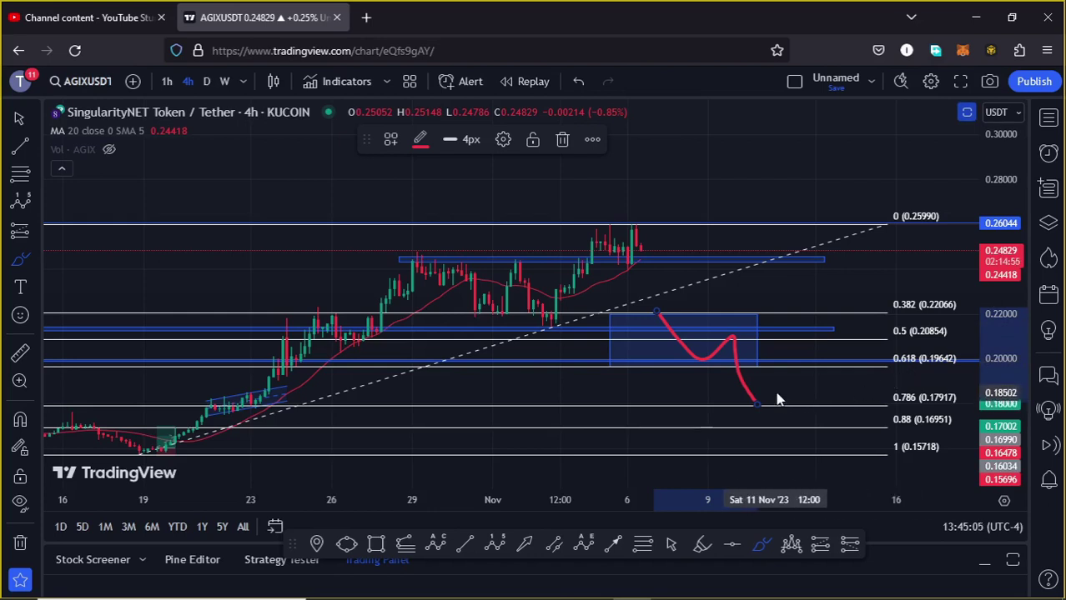
{"action": "mouse_move", "coordinate": [766, 385]}
{"action": "left_mouse_down"}
{"action": "mouse_move", "coordinate": [735, 412]}
{"action": "mouse_move", "coordinate": [777, 414]}
{"action": "mouse_move", "coordinate": [772, 390]}
{"action": "left_mouse_up"}
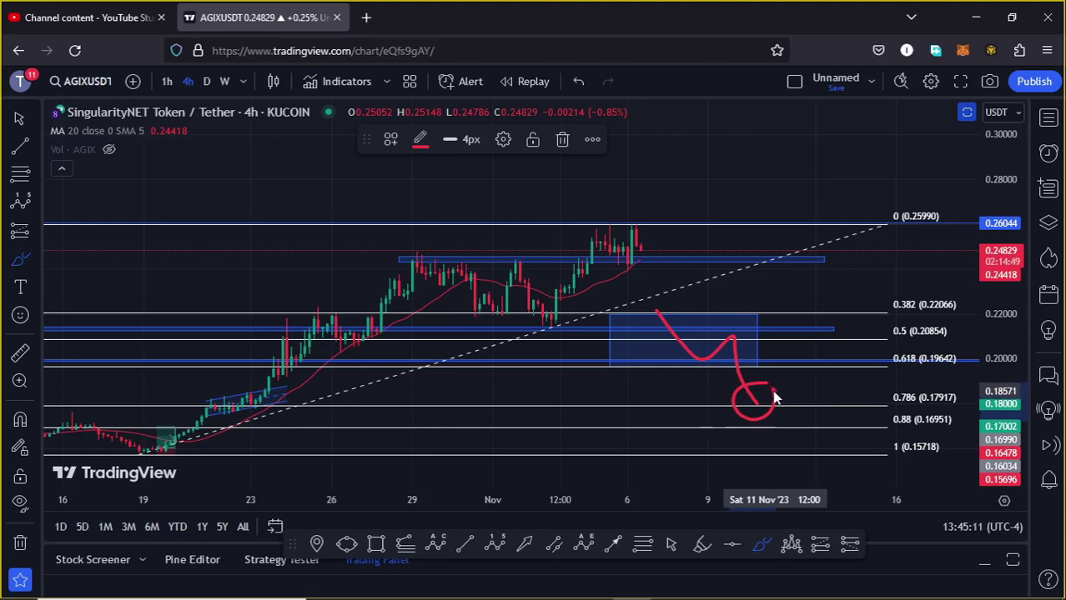
{"action": "left_click_drag", "start_coordinate": [774, 397], "coordinate": [799, 455]}
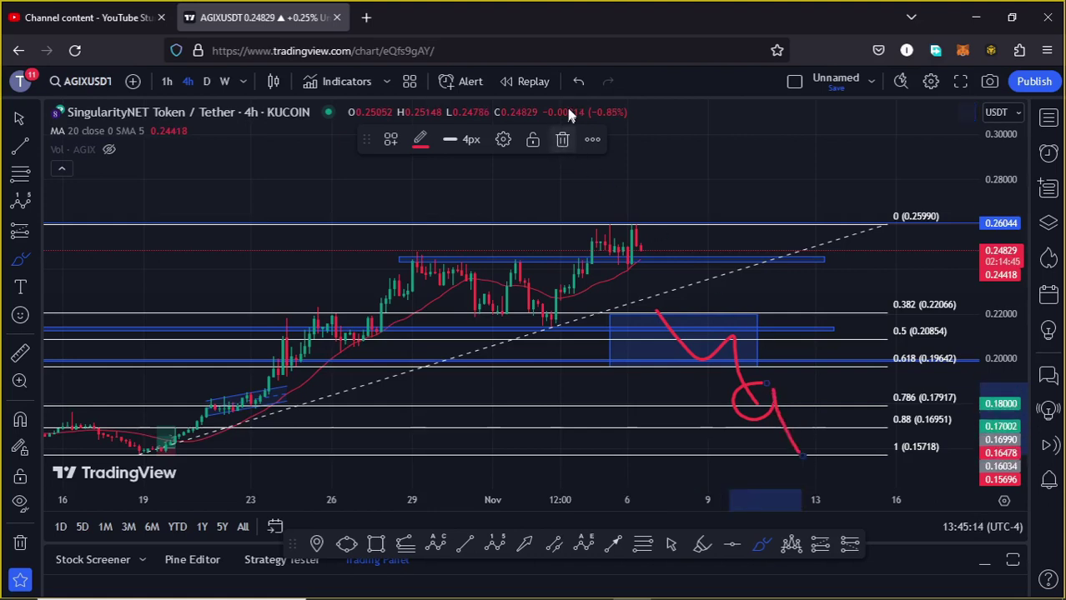
{"action": "left_click", "coordinate": [578, 81]}
{"action": "left_click", "coordinate": [578, 81]}
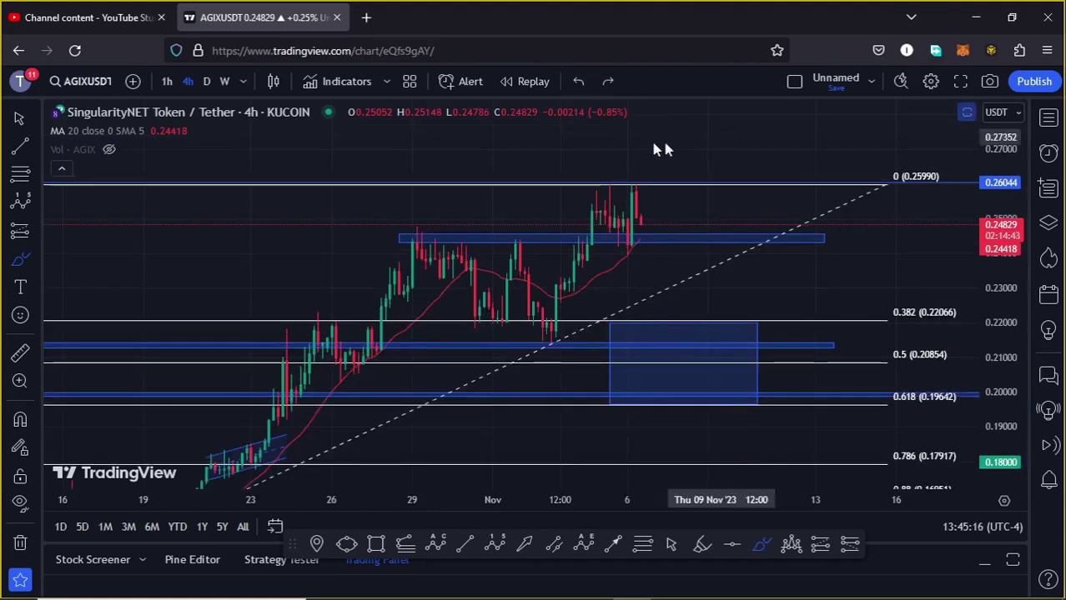
- Select the Fibonacci retracement with the cursor and delete it via its trash icon
{"action": "left_click", "coordinate": [672, 546]}
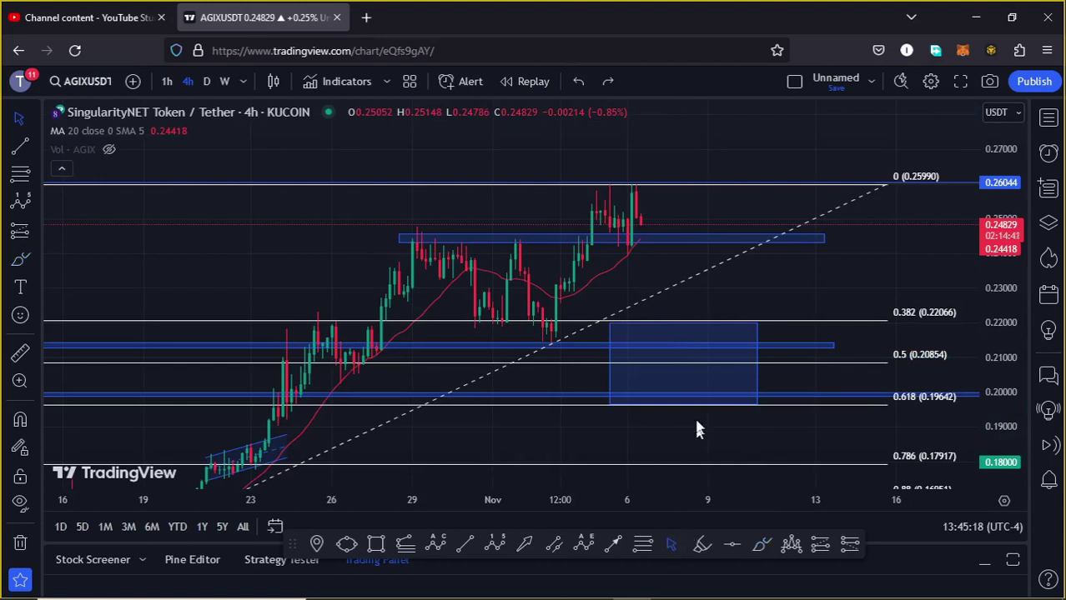
{"action": "left_click", "coordinate": [882, 185]}
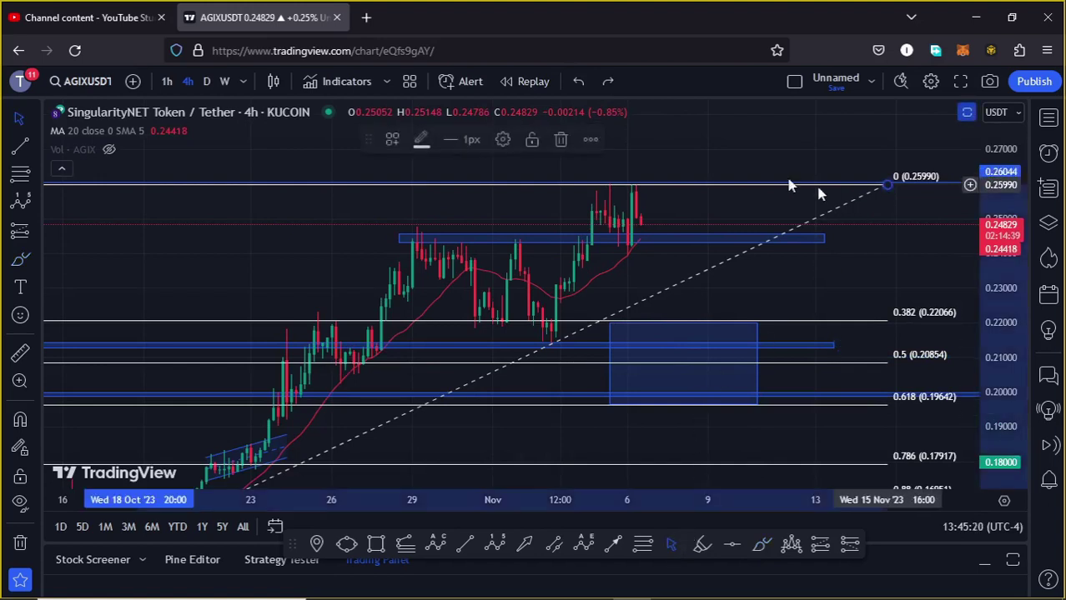
{"action": "left_click", "coordinate": [563, 140]}
{"action": "scroll", "coordinate": [734, 298], "scroll_direction": "up", "scroll_amount": 2}
{"action": "left_click_drag", "start_coordinate": [710, 295], "coordinate": [798, 311]}
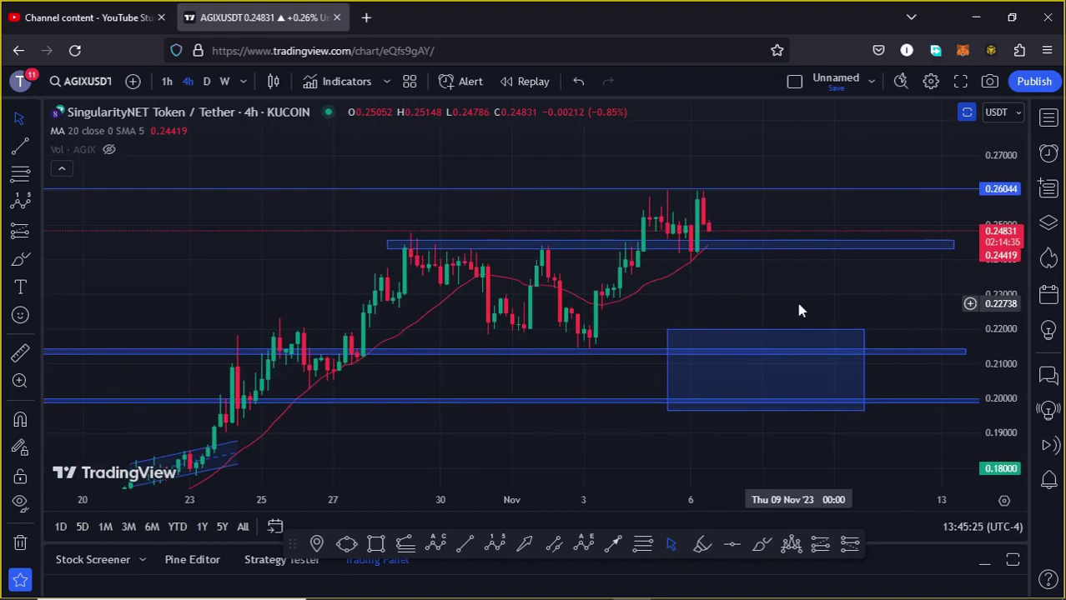